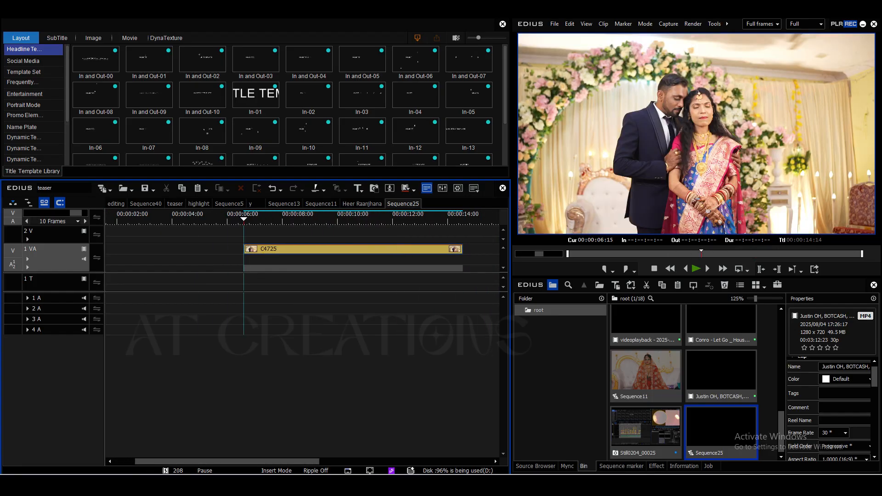
Export the current C4725 frame as a still image and open it in Photoshop
key(ctrl+t)
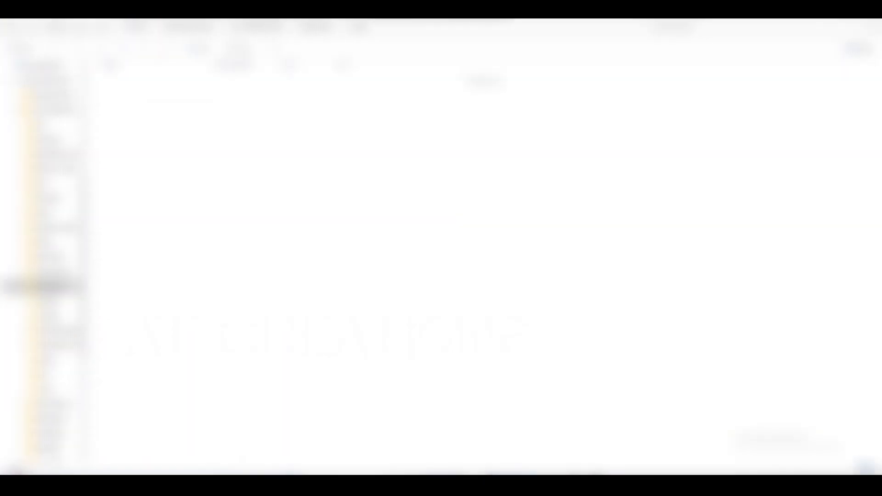
click(138, 130)
ctrl+click(138, 78)
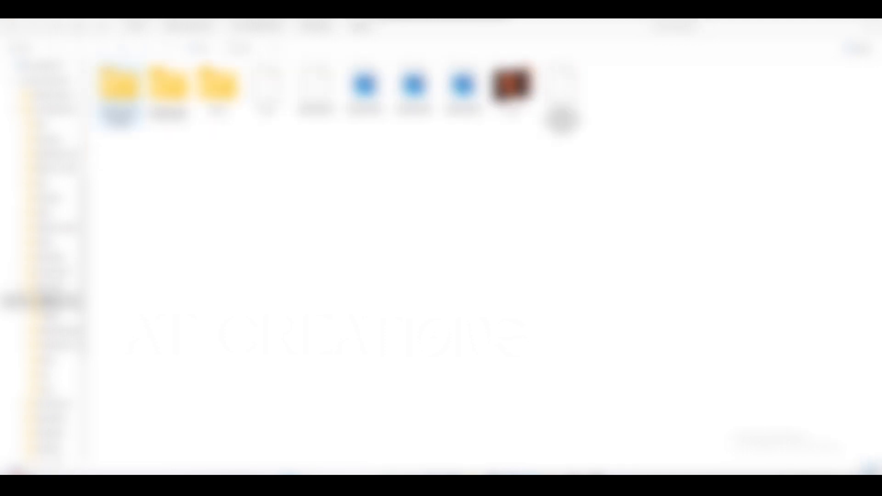
drag(463, 91, 44, 149)
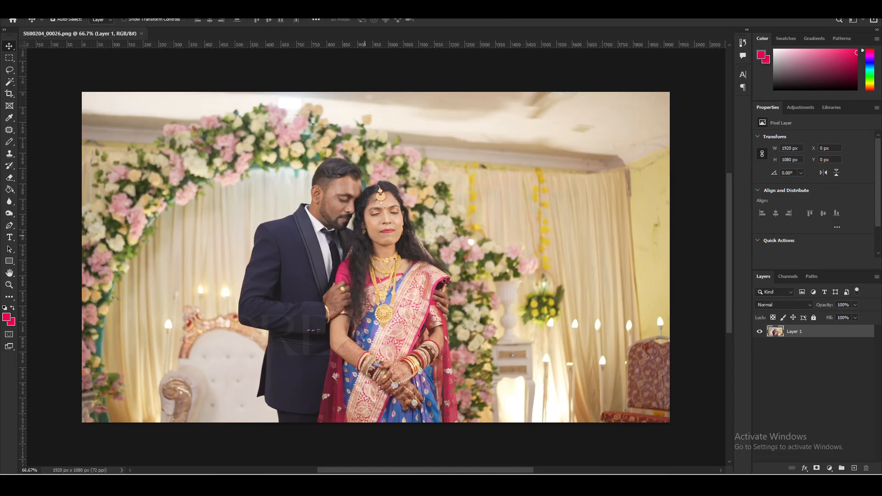
Start a Pen tool path along the groom's shoulder, jacket collar and neck up to his ear
key(p)
scroll(269, 241, up, 8)
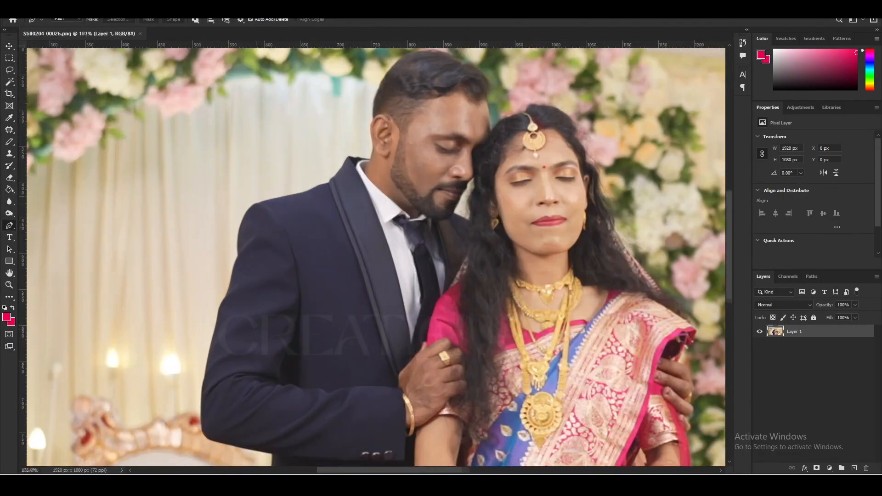
drag(241, 201, 271, 274)
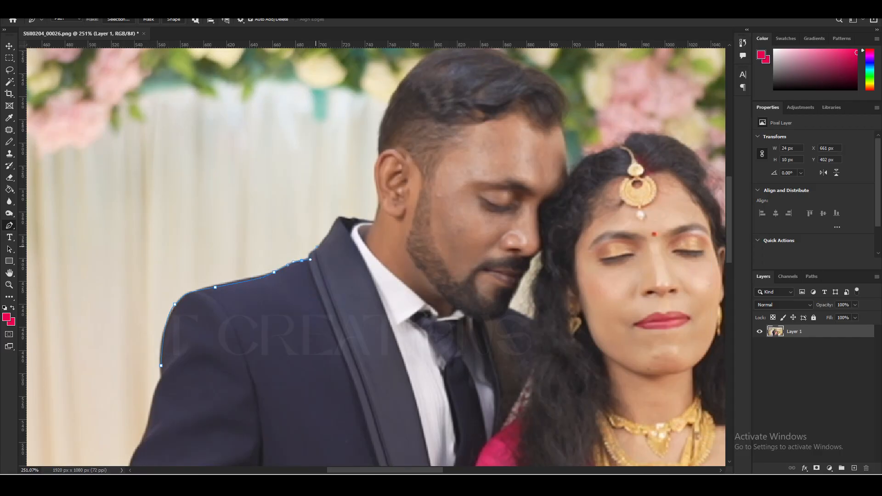
click(375, 220)
drag(375, 220, 343, 307)
drag(346, 274, 347, 272)
click(342, 250)
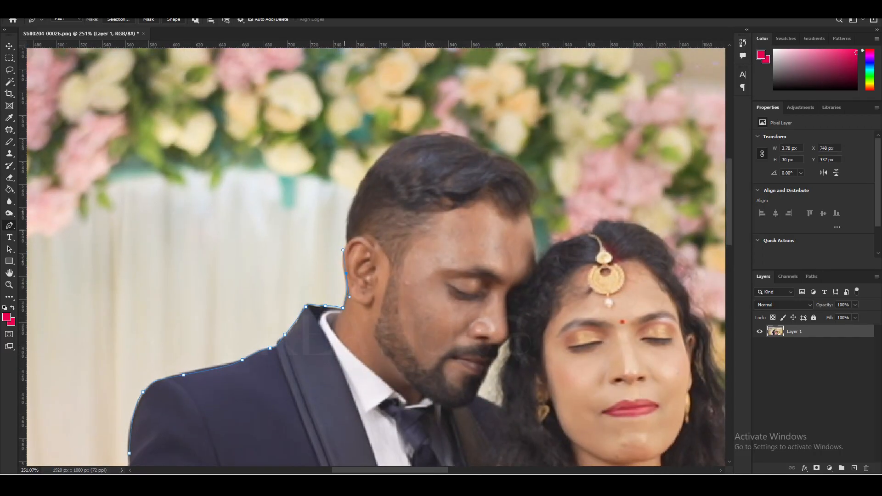
Continue the Pen path from the groom's ear over the top of his hair to his forehead
drag(349, 221, 351, 205)
drag(378, 173, 316, 237)
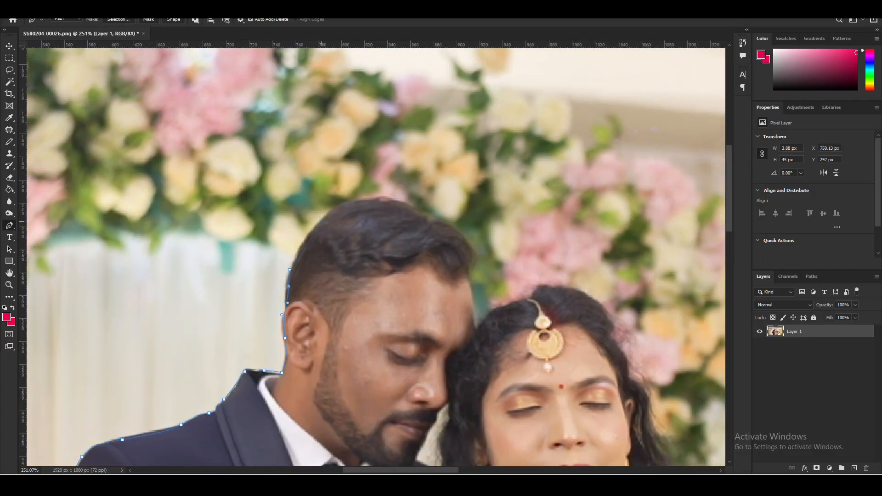
click(322, 222)
drag(382, 199, 407, 202)
click(444, 224)
drag(468, 284, 413, 226)
Extend the Pen path over the bride's head and along her hair and veil to her shoulder
drag(519, 247, 521, 255)
drag(537, 299, 428, 198)
drag(430, 195, 440, 215)
drag(451, 258, 454, 266)
drag(485, 303, 338, 103)
drag(343, 134, 362, 162)
drag(401, 201, 439, 250)
drag(455, 266, 406, 130)
Carry the Pen path from the bride's shoulder past her arm and down the outer edge of her saree
drag(409, 140, 414, 160)
drag(412, 221, 408, 157)
drag(391, 216, 398, 282)
drag(409, 303, 388, 159)
drag(384, 227, 390, 260)
drag(403, 294, 393, 192)
drag(404, 373, 407, 385)
Take the path past the image's bottom edge and trace upward along the groom's trousers and jacket side
scroll(377, 256, down, 6)
drag(92, 322, 379, 323)
scroll(377, 257, up, 5)
drag(244, 380, 245, 342)
click(240, 321)
drag(211, 305, 173, 260)
click(198, 269)
drag(186, 193, 187, 187)
drag(192, 148, 187, 252)
click(193, 239)
drag(195, 204, 195, 291)
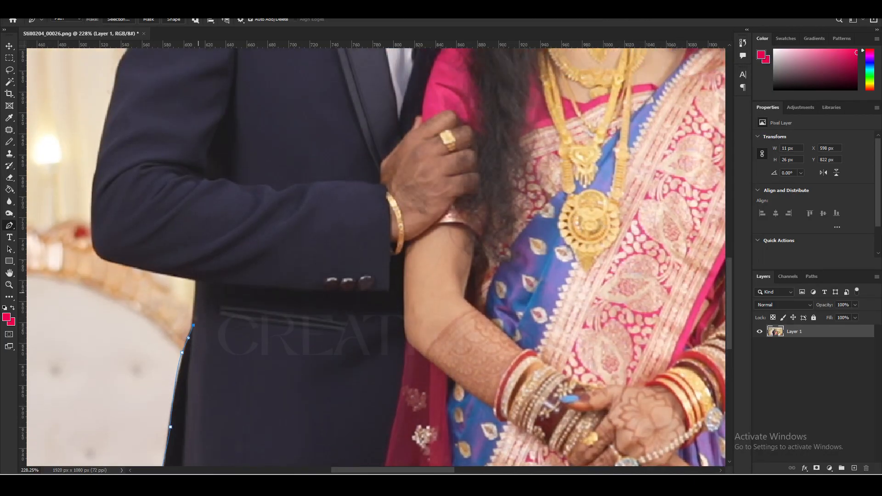
Trace the groom's forearm, elbow and upper sleeve back to the path's starting point to close the outline
drag(140, 269, 91, 212)
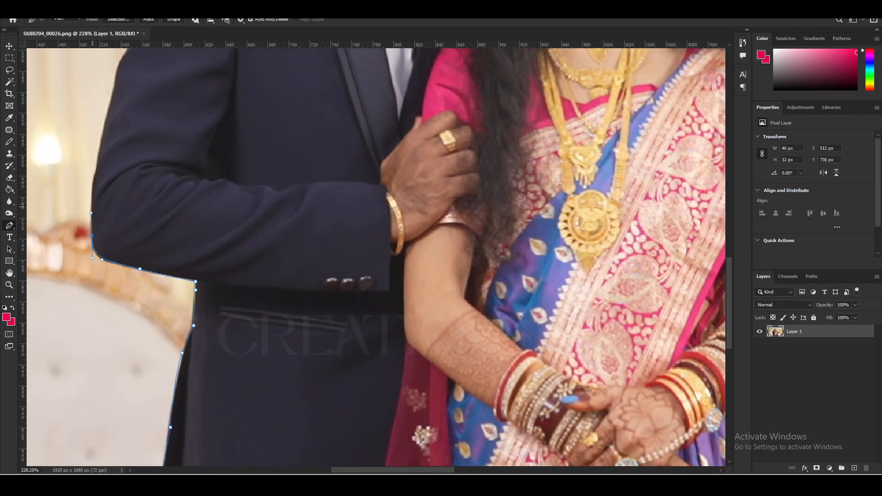
scroll(368, 258, up, 5)
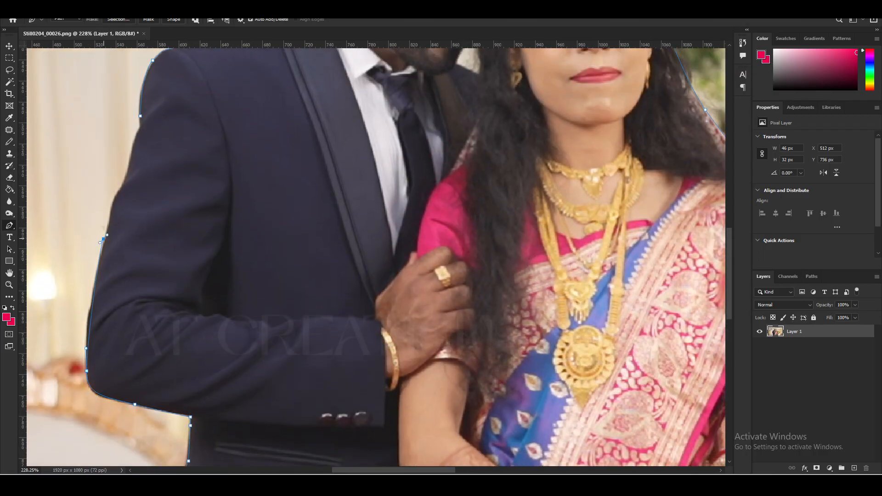
drag(103, 238, 139, 132)
scroll(379, 179, down, 6)
Convert the couple's path into a selection and feather it by 2 pixels
key(ctrl+Return)
key(shift+F6)
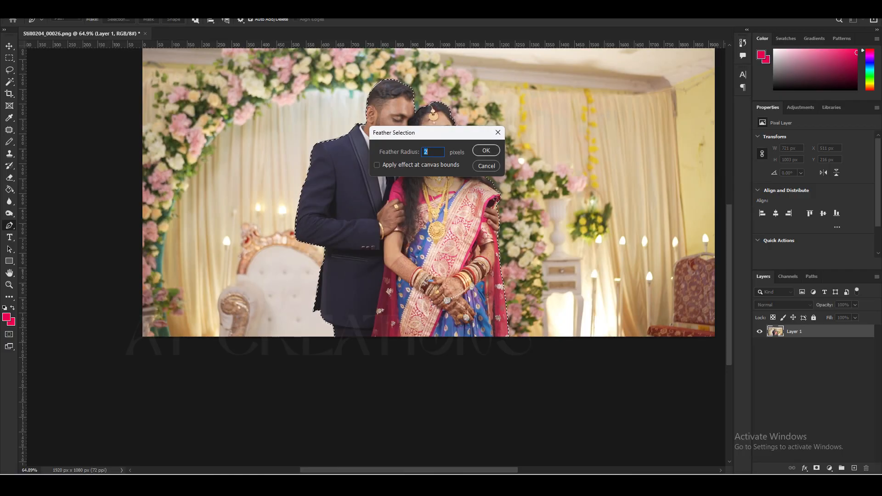
key(Return)
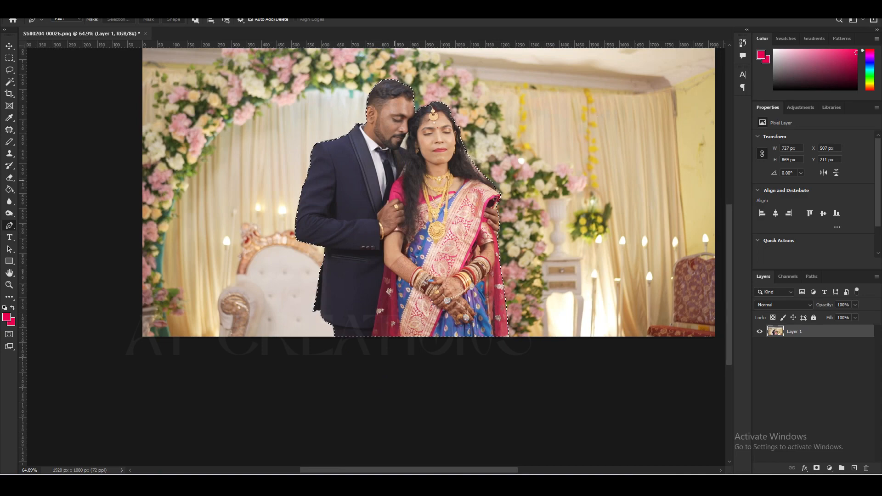
Copy the selected couple to a new layer and hide the original Layer 1
key(ctrl+j)
click(760, 344)
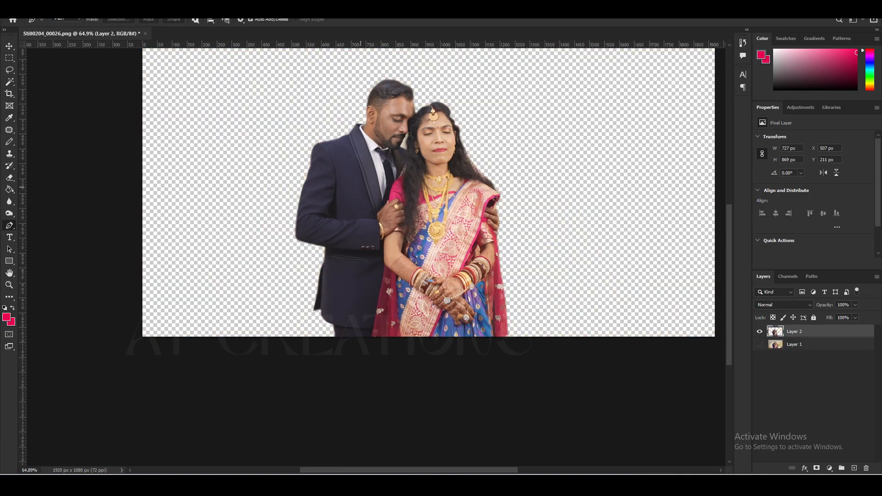
Trace a Pen path around the leftover background gap between the groom's chin and the bride's hair
scroll(418, 147, up, 5)
drag(382, 160, 355, 187)
scroll(369, 184, up, 2)
click(388, 140)
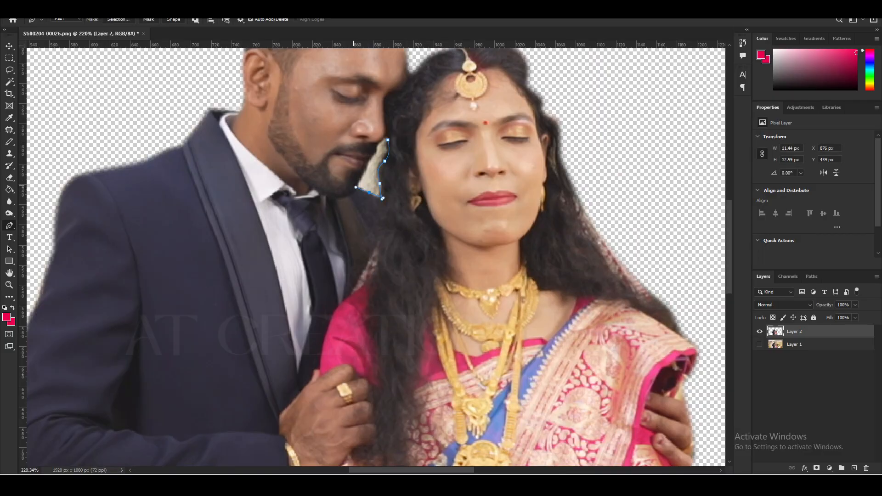
click(364, 168)
click(382, 136)
Turn the gap's path into a feathered selection, delete the background inside it and deselect
key(ctrl+Return)
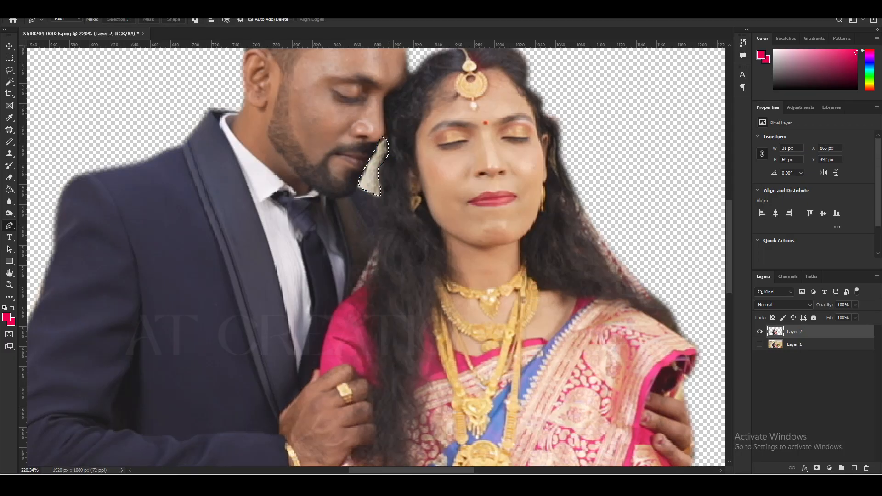
key(shift+F6)
key(Return)
key(Delete)
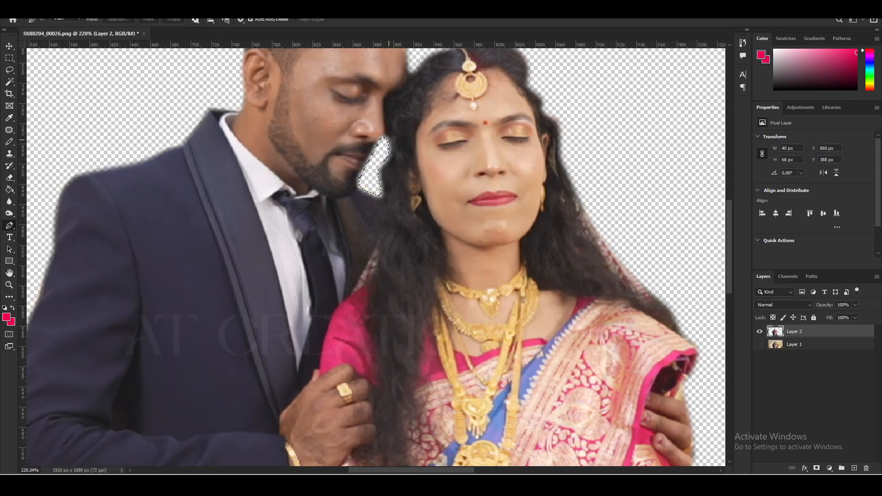
key(ctrl+d)
scroll(481, 200, down, 6)
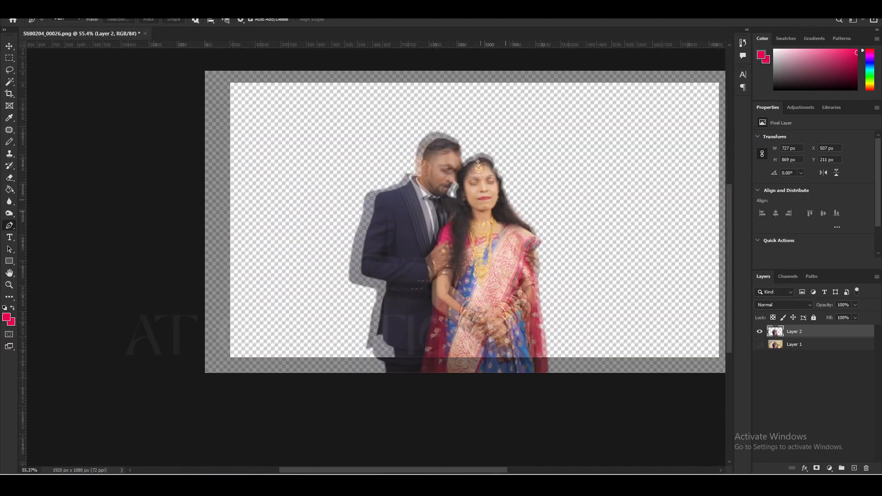
Save the cutout as Still0204_00026.psd and place it in EDIUS on track 2 V above the C4725 clip's start
key(ctrl+shift+s)
key(Return)
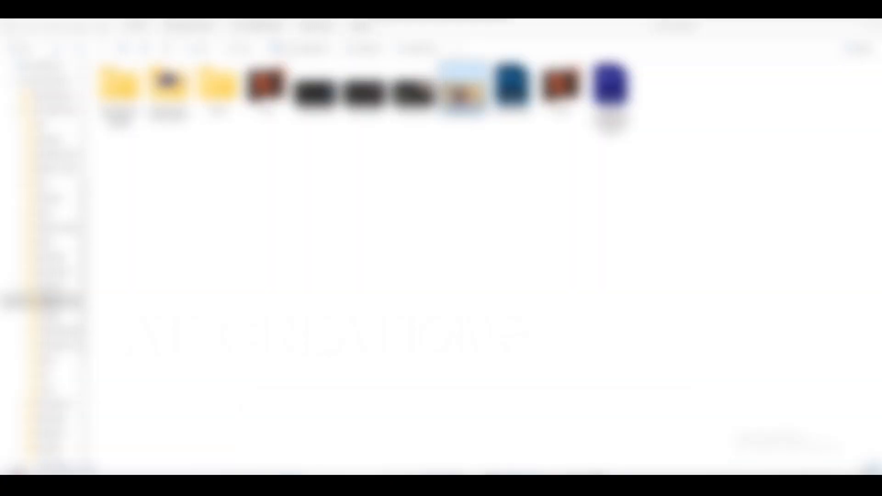
drag(464, 87, 551, 467)
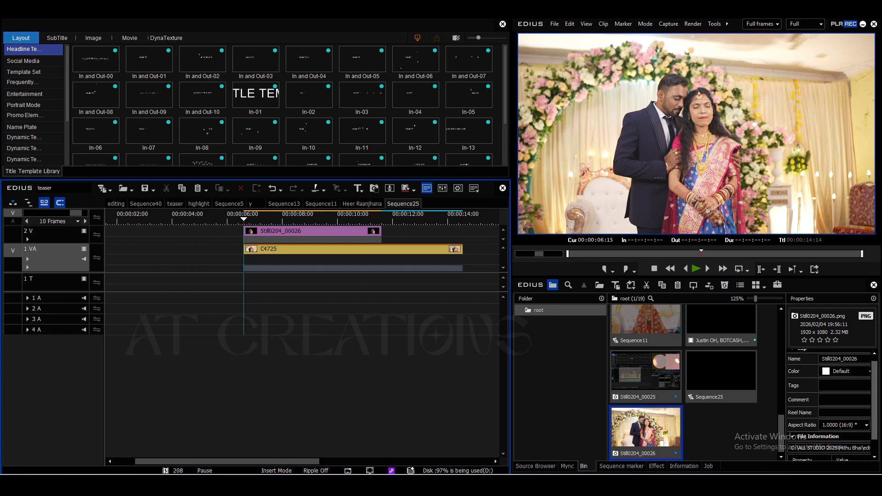
Open the original Still0204_00026.png from the editing folder in Photoshop again
mouse_move(473, 486)
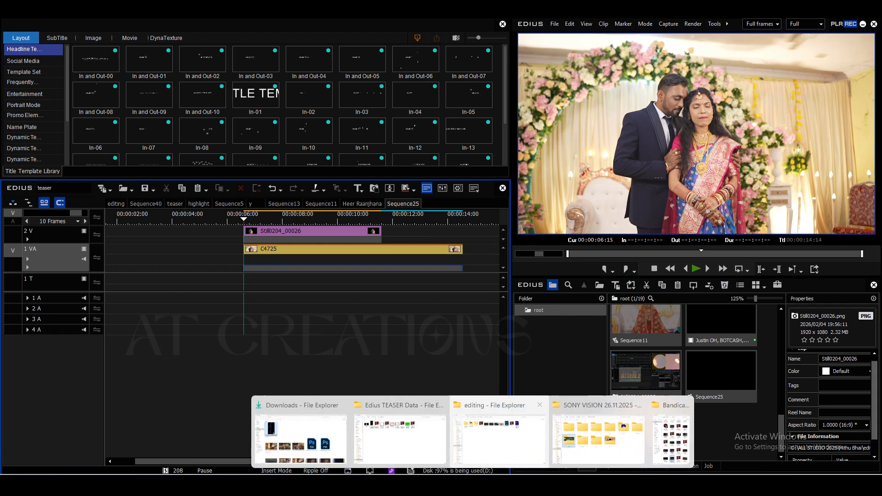
click(499, 438)
drag(461, 93, 490, 487)
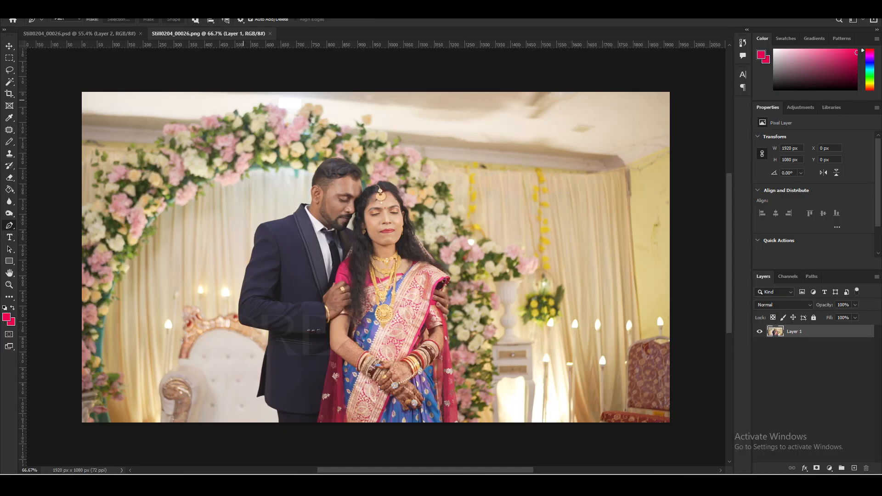
Outline the whole couple loosely with the Patch tool, down to the image's bottom edge
key(j)
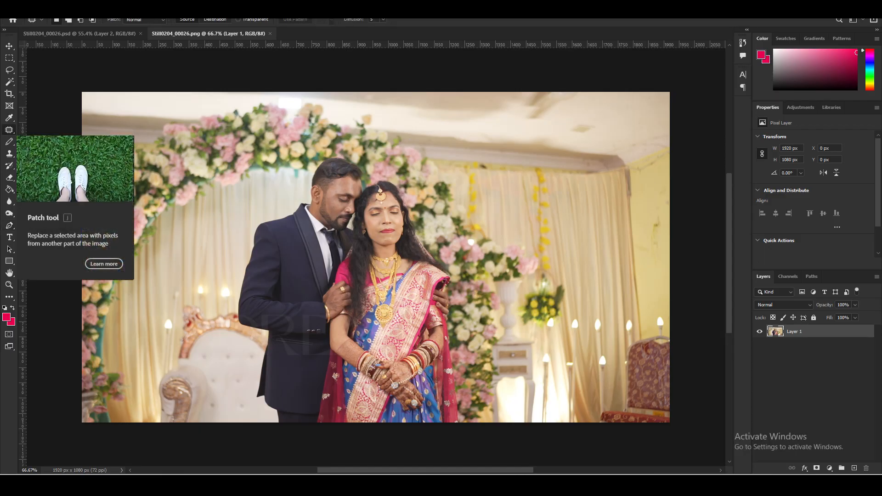
right_click(10, 130)
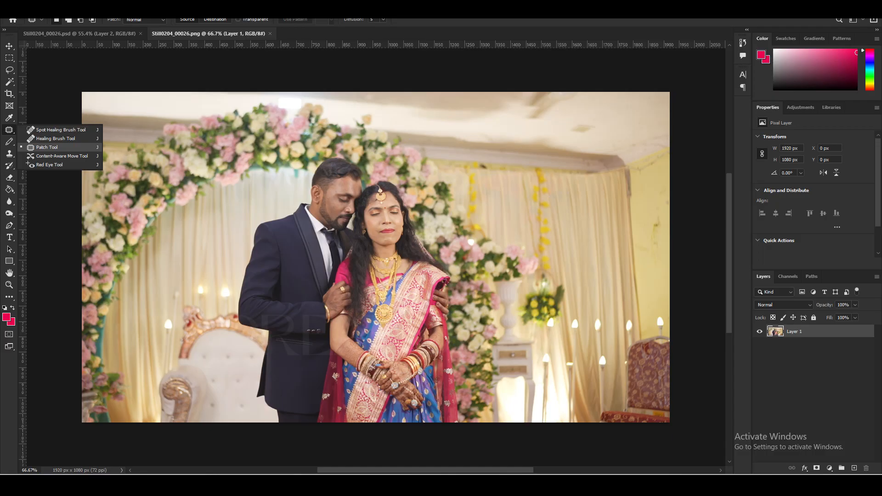
click(47, 147)
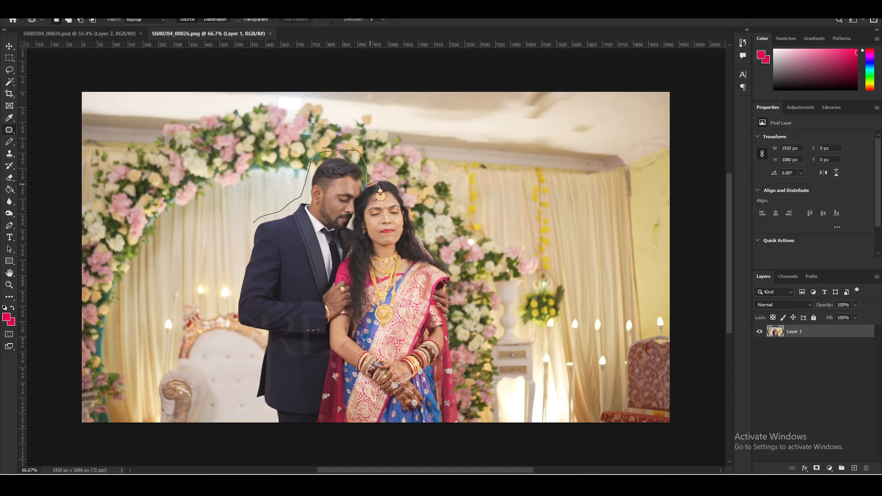
mouse_move(417, 194)
mouse_down()
mouse_move(458, 298)
mouse_move(480, 421)
mouse_move(339, 422)
mouse_move(247, 398)
mouse_up()
drag(255, 334, 254, 223)
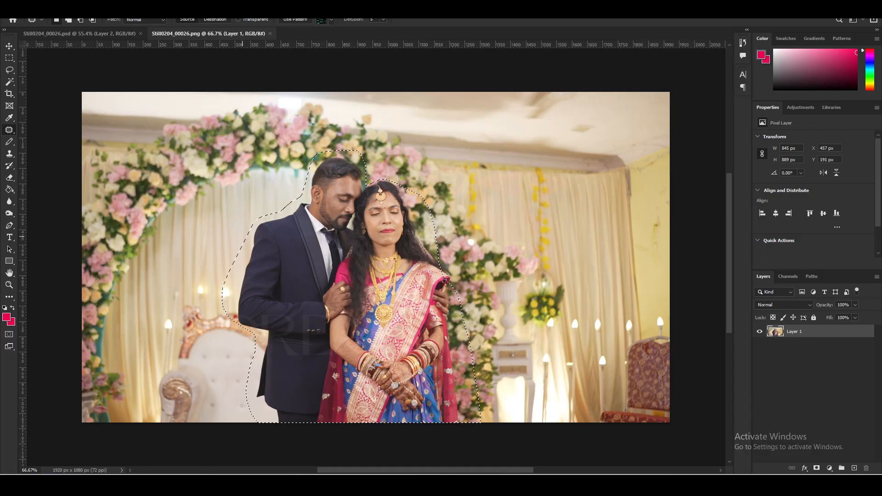
Fill the selection twice to replace the couple with background, then deselect and save the PNG
key(i)
key(shift+F5)
key(Return)
key(shift+F5)
key(Return)
key(ctrl+d)
key(ctrl+s)
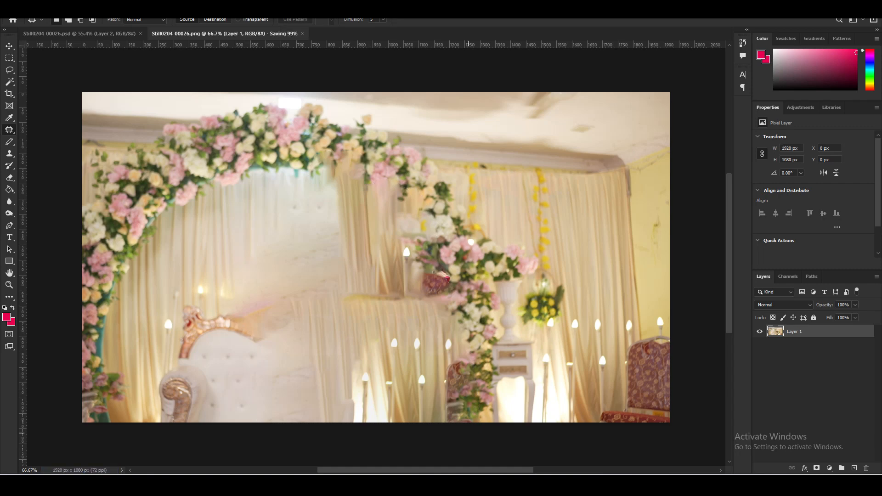
Switch to EDIUS and place the couple-free Still0204_00026.png on track 1 VA before the C4725 clip
key(alt+Tab)
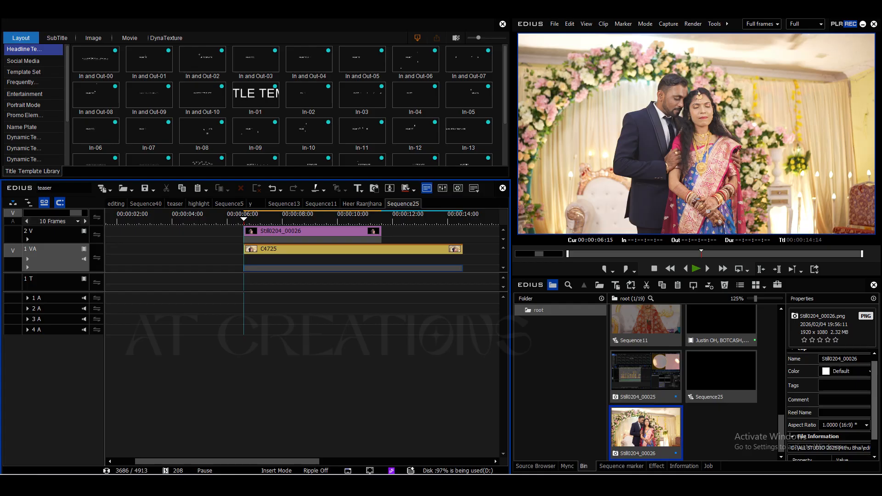
key(alt+Tab)
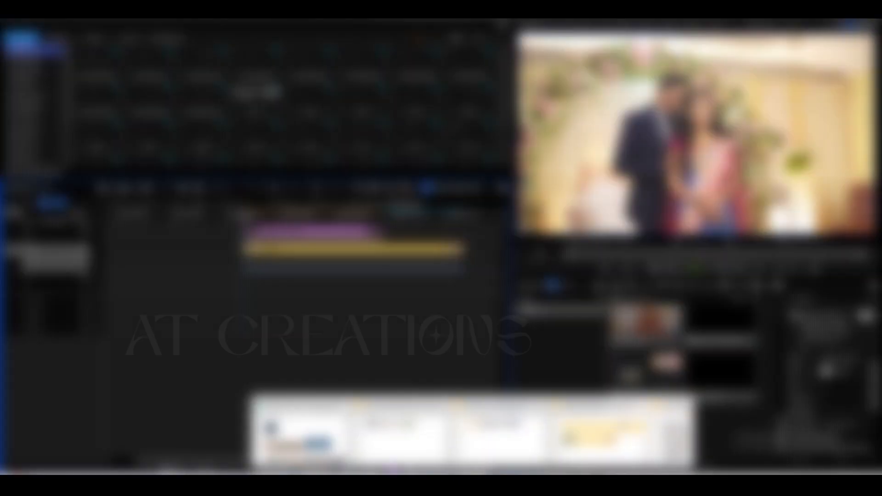
drag(462, 92, 131, 249)
Trim the start of the background still on 1 VA to 00:00:06:10, five frames before the C4725 clip
click(192, 220)
drag(192, 220, 244, 219)
scroll(244, 220, up, 2)
click(292, 285)
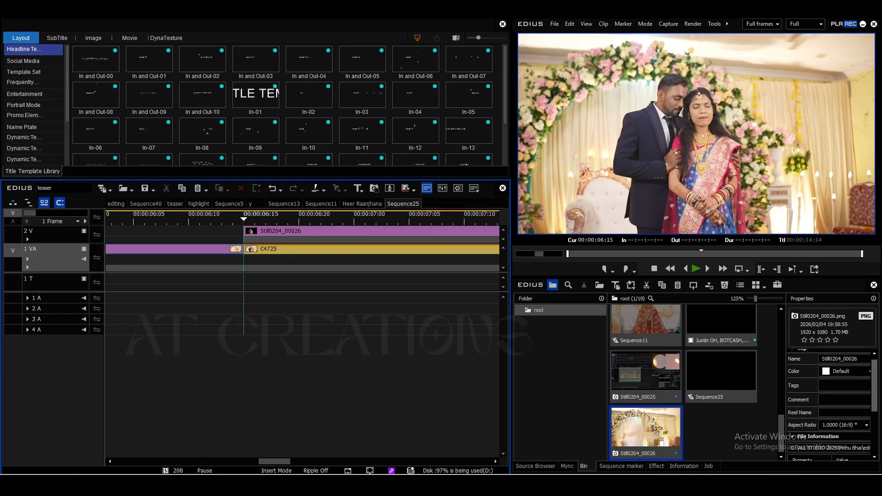
key(Left)
key(Left)
key(Left)
key(Left)
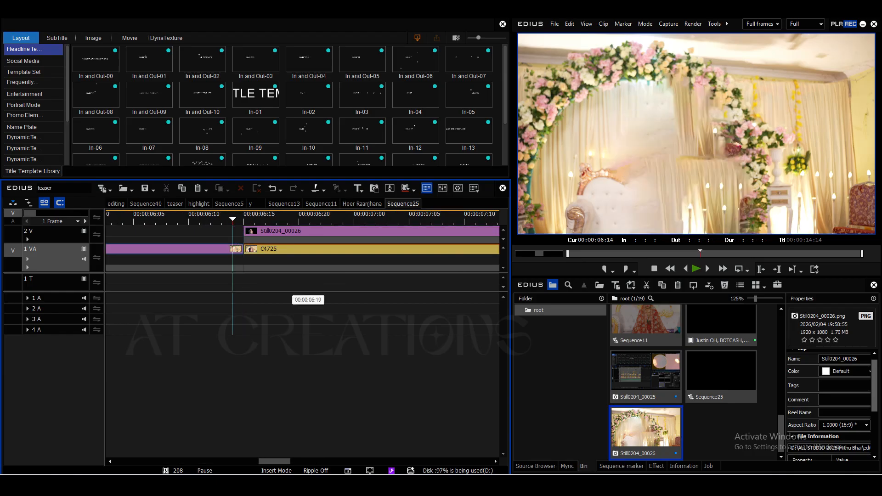
key(Left)
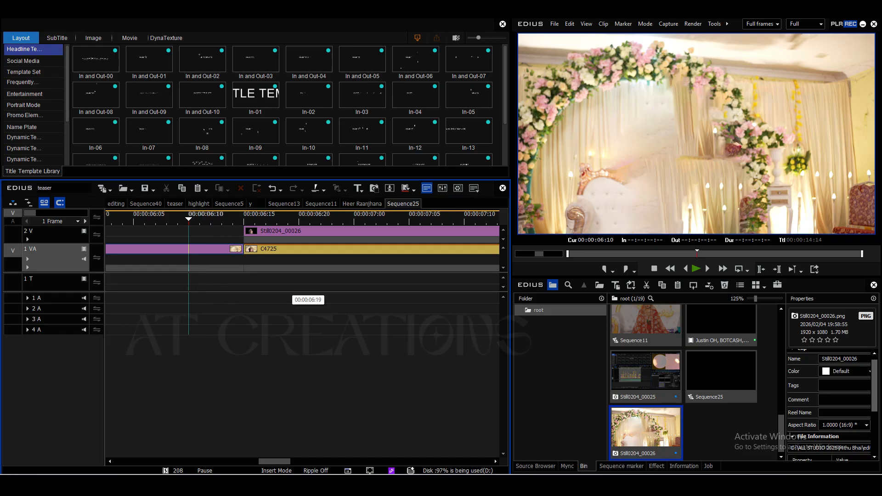
click(222, 251)
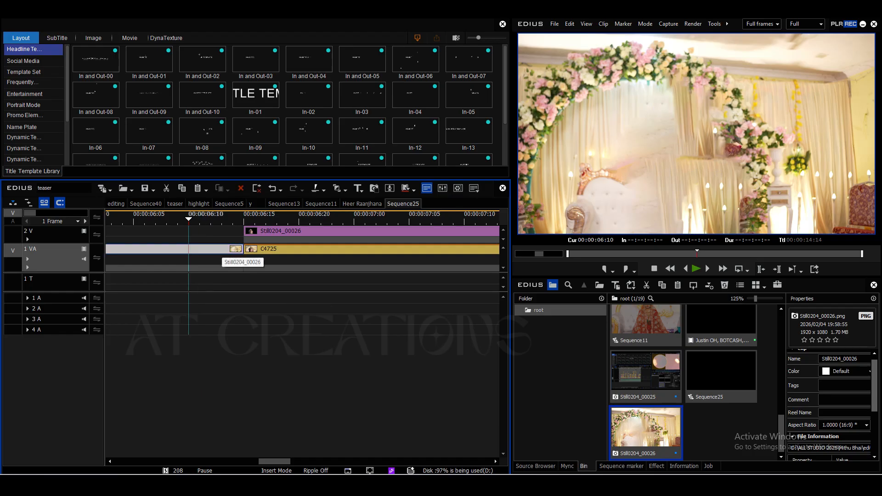
key(n)
Move the cutout still on 2 V to start at 00:00:06:10 and trim its end to 00:00:06:15
key(Right)
key(Right)
key(Right)
key(Right)
key(Right)
key(Right)
key(Right)
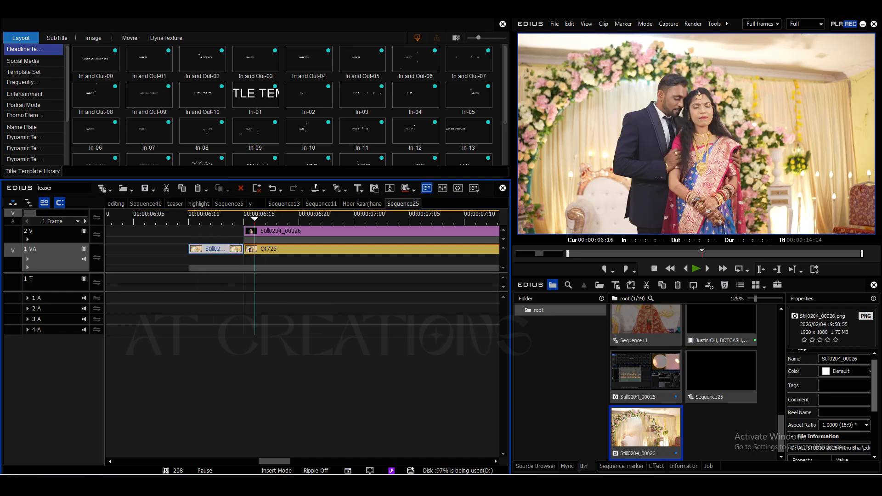
drag(299, 231, 243, 232)
key(Left)
key(Left)
key(m)
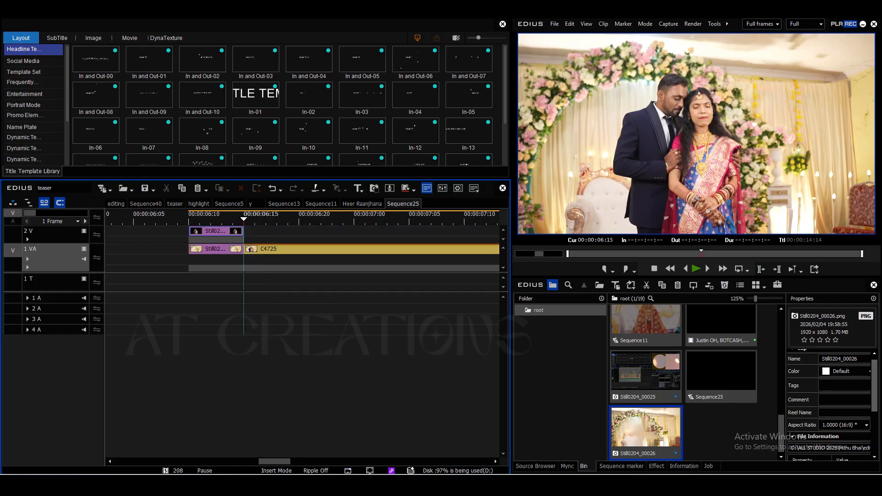
Step through the frames of the stacked stills and leave the playhead at 00:00:06:12
key(Page_Up)
key(Right)
key(Right)
key(Right)
key(Right)
key(Right)
key(Left)
key(Left)
key(Left)
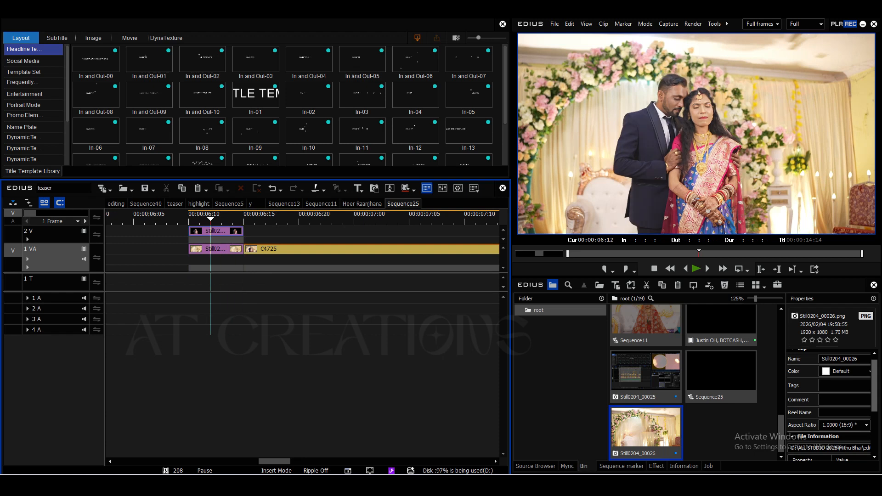
Apply the Primary Color Correction filter to the couple cutout still on 2 V
click(657, 467)
click(560, 344)
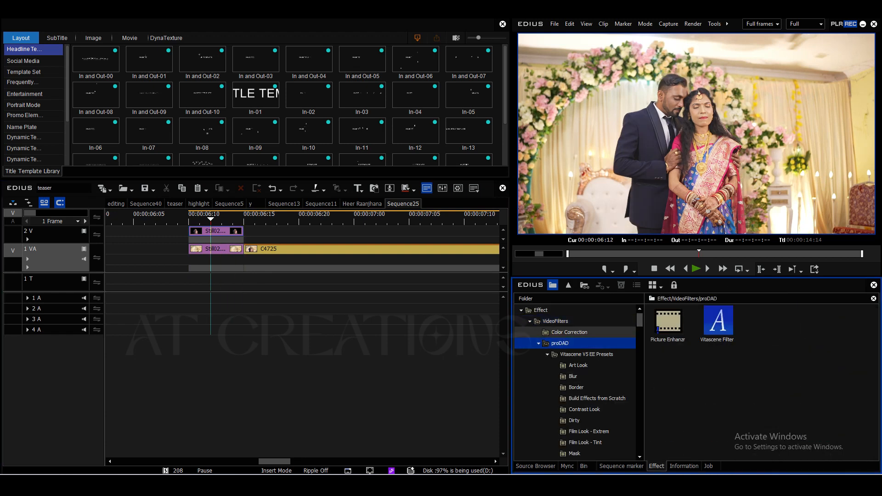
click(569, 333)
drag(817, 419, 216, 231)
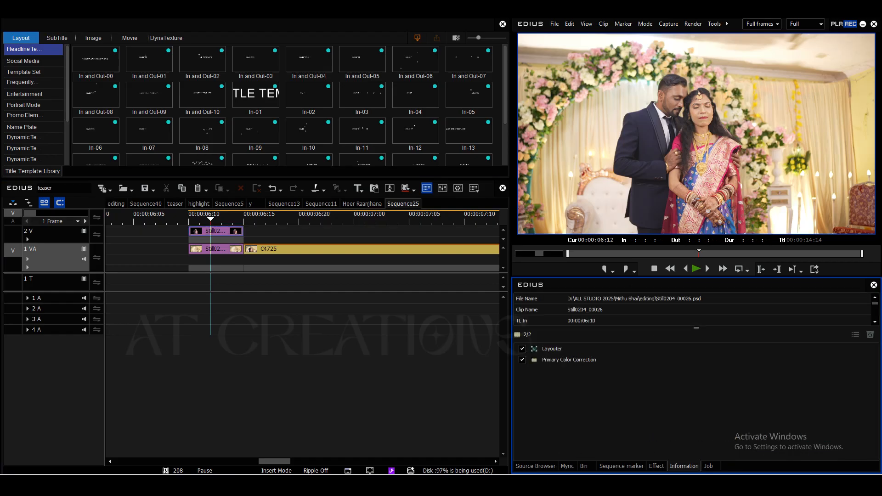
In the cutout's Primary Color Correction, pull the Y curve's Darks point to 28.0 and 21.6 and apply it
double_click(569, 360)
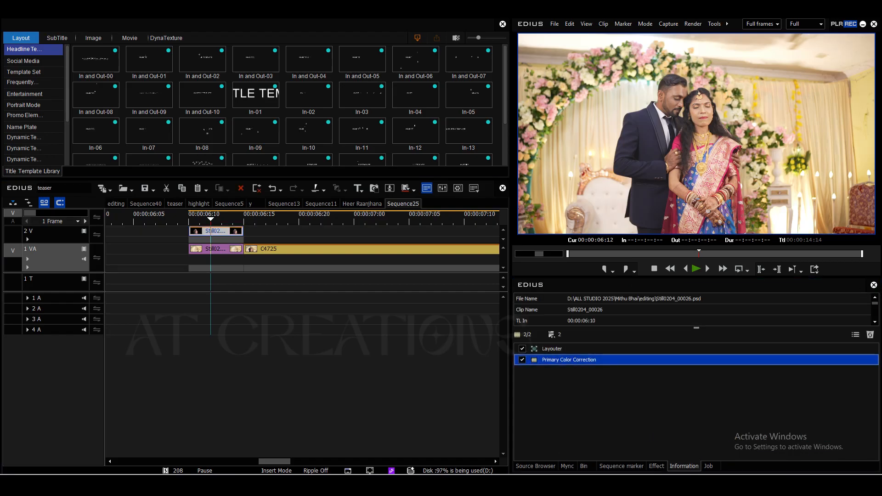
drag(492, 239, 492, 365)
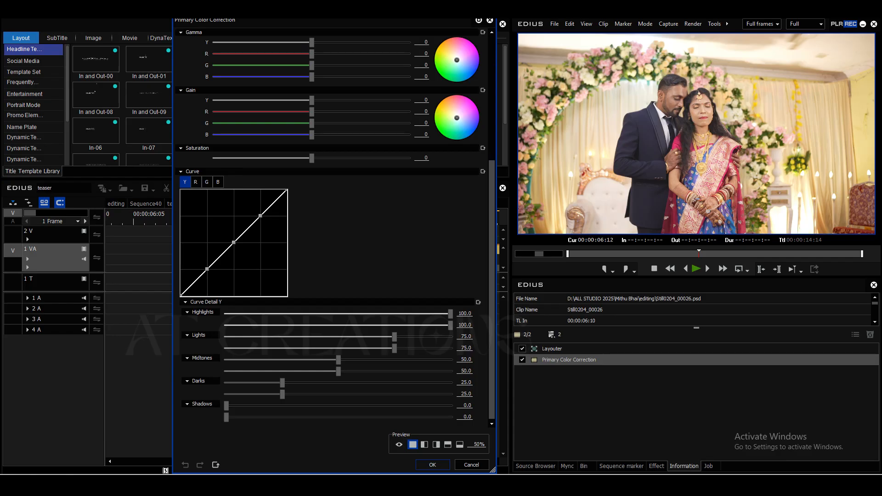
drag(208, 269, 210, 273)
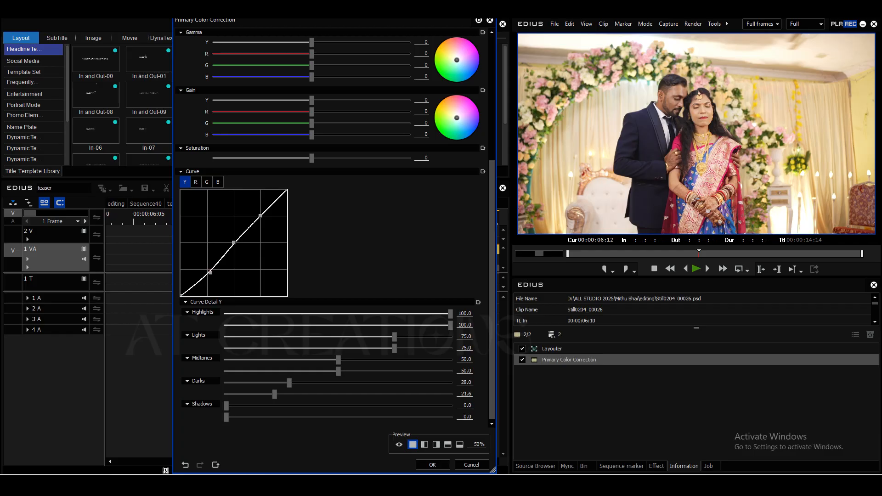
click(433, 465)
key(Right)
key(Right)
key(Right)
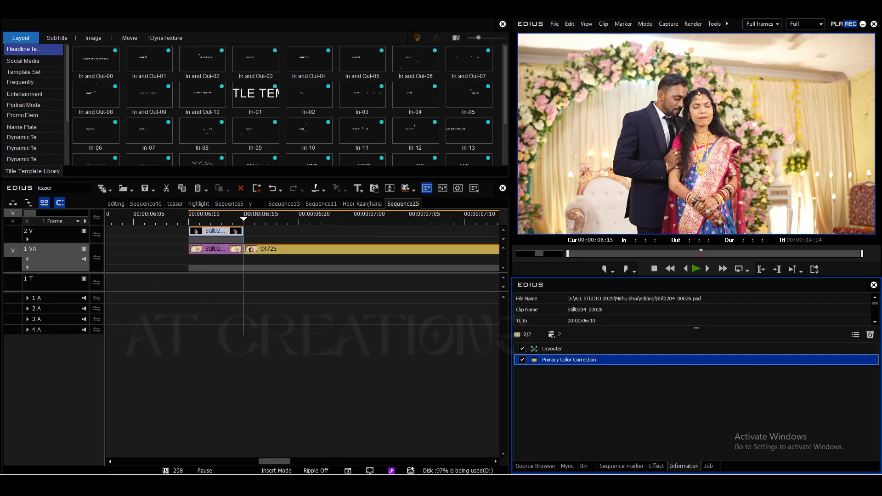
Open the cutout's Layouter at 00:00:06:10 and add keyframes for all Layouter parameters at 00:00:00:00 and 00:00:00:05
click(189, 218)
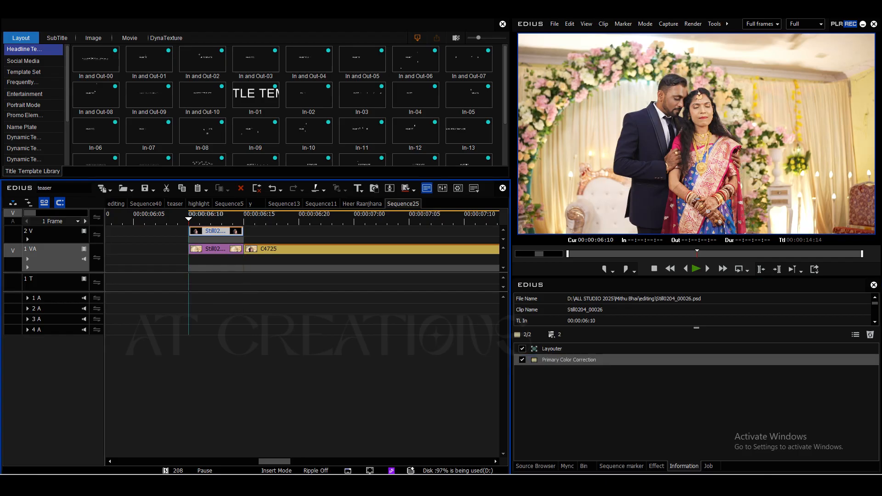
double_click(552, 349)
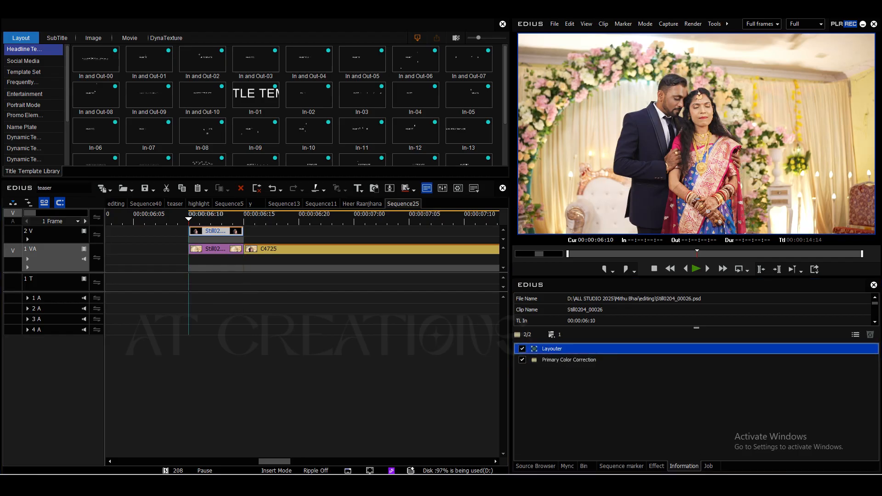
drag(348, 83, 394, 52)
click(97, 334)
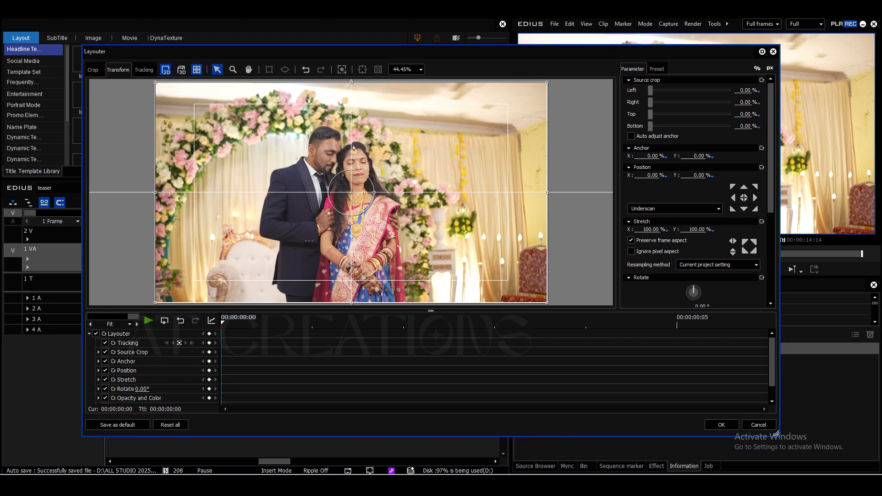
click(209, 334)
key(End)
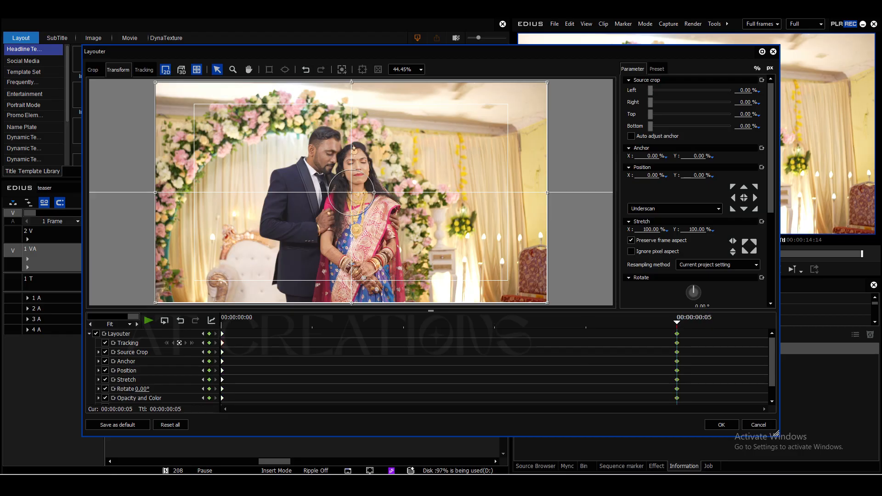
Set the cutout's top source crop to 99.41% at the first keyframe, 00:00:00:00
key(Left)
key(Left)
key(Left)
key(Left)
key(Left)
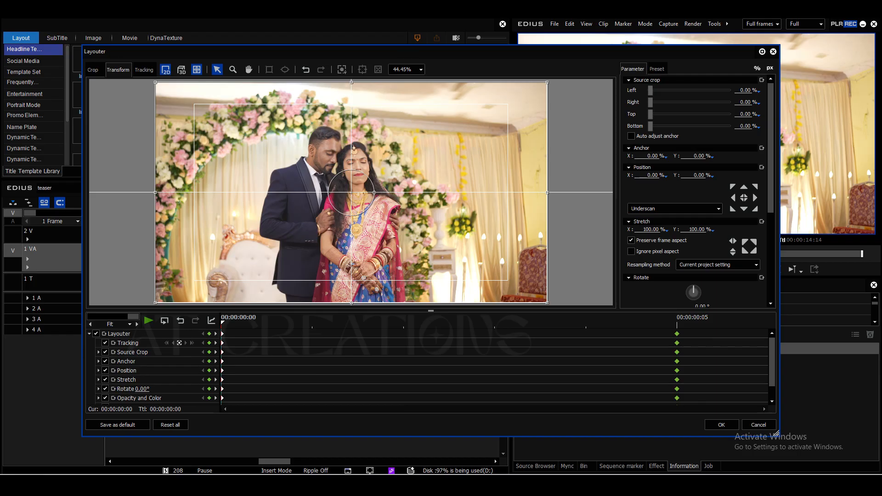
drag(651, 114, 727, 114)
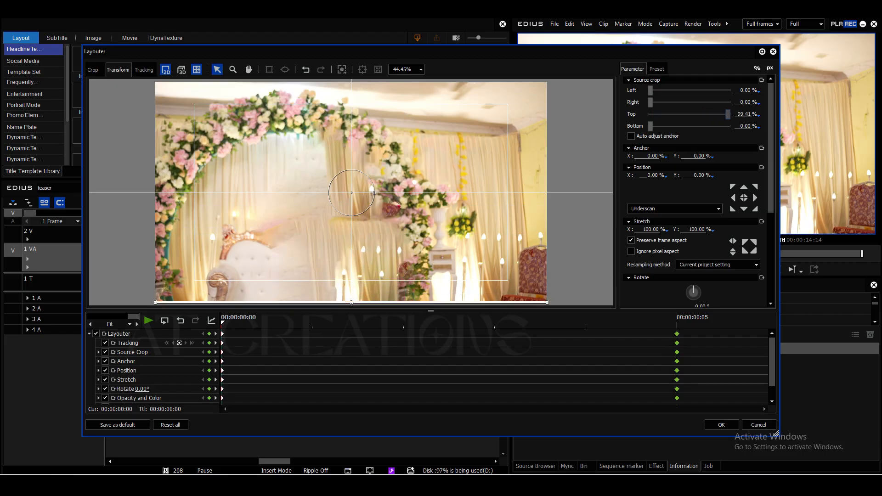
Enable the soft edge and set it to 25.7 px at the last keyframe, 00:00:00:05
key(Right)
key(Right)
key(Right)
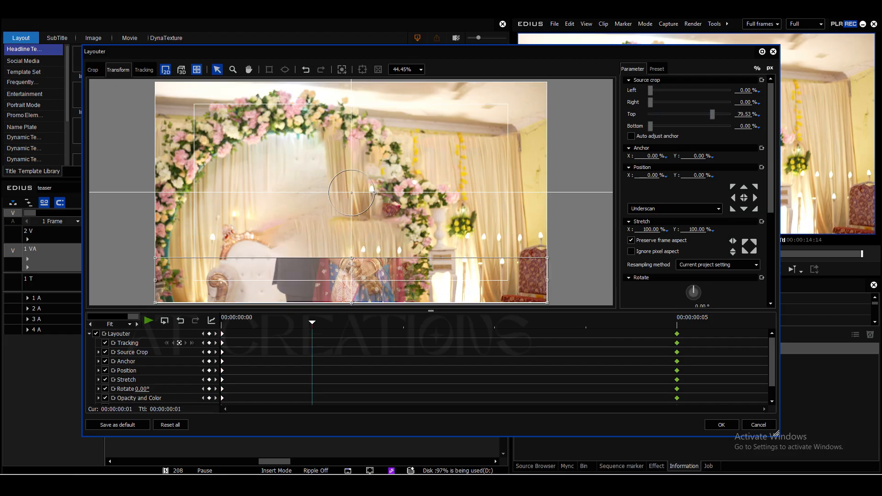
key(Right)
key(Right)
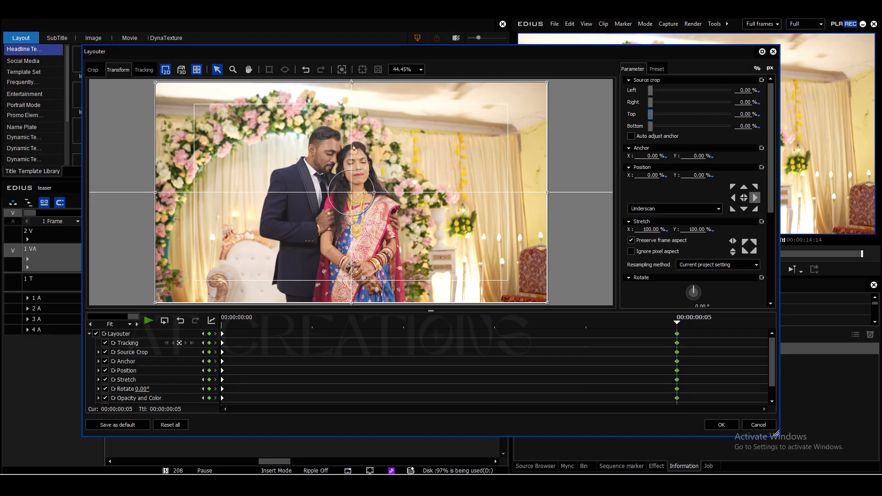
scroll(694, 191, down, 5)
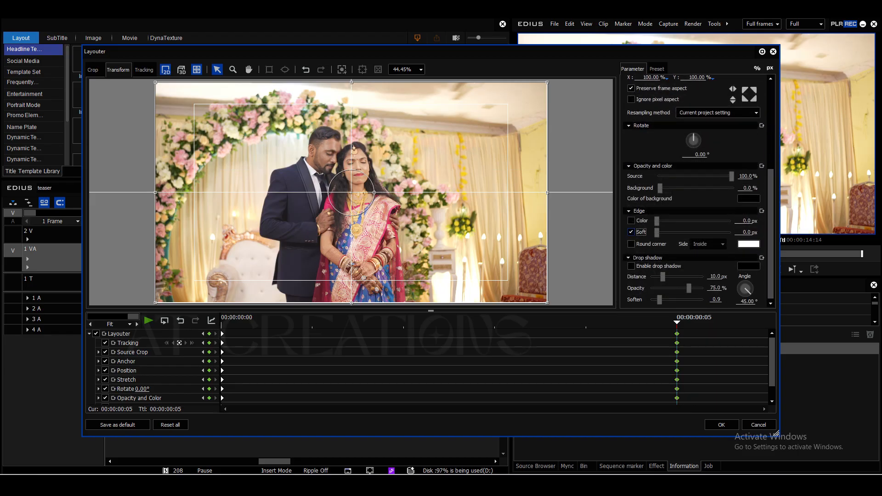
drag(661, 232, 673, 232)
Step through the crop animation between its two keyframes and apply the Layouter settings
key(Left)
key(Left)
key(Left)
key(Left)
key(Left)
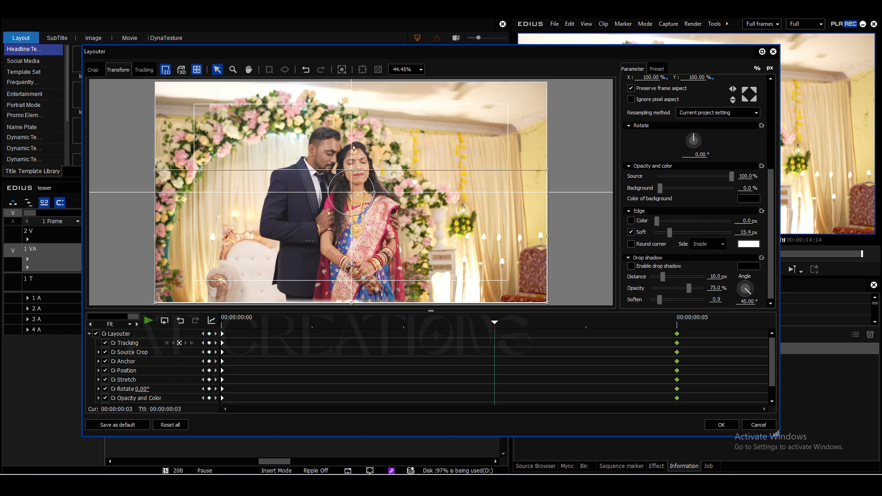
key(Right)
key(Right)
key(Right)
key(Right)
key(Right)
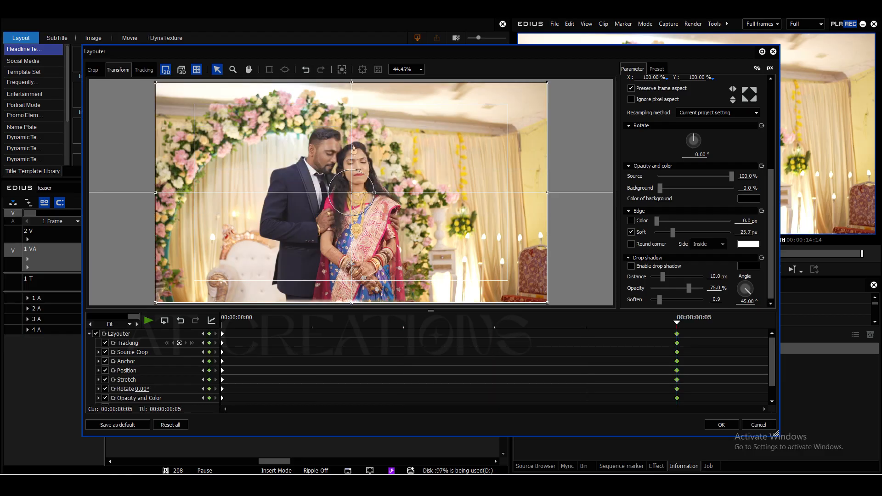
key(Return)
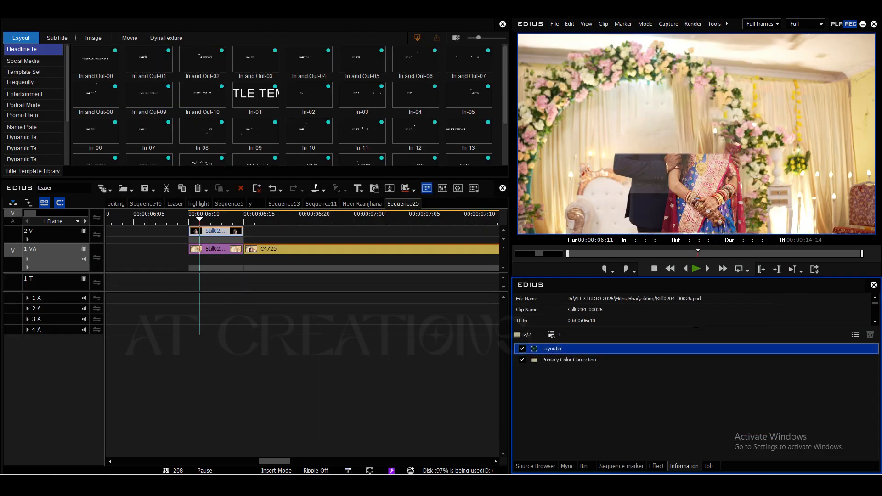
Step back and forth through the cutout's frames on the timeline to examine the crop reveal
key(Right)
key(Right)
key(Right)
key(Right)
key(Right)
key(Left)
key(Left)
key(Left)
key(Left)
key(Left)
key(Left)
key(Left)
key(Left)
key(Left)
key(Right)
key(Right)
key(Right)
key(Right)
key(Right)
key(Right)
key(Right)
key(Right)
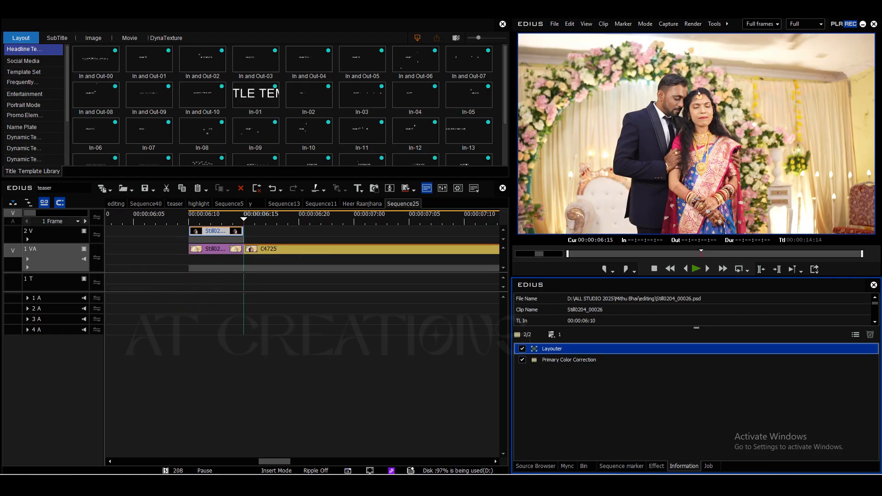
key(Left)
key(Left)
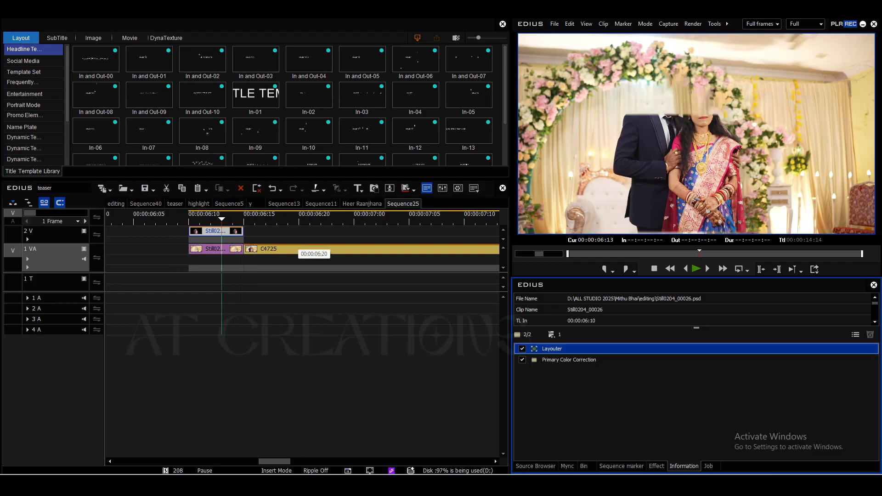
Reopen the cutout's Layouter to check the soft edge at the first keyframe, close it, and advance to 00:00:06:12
double_click(551, 349)
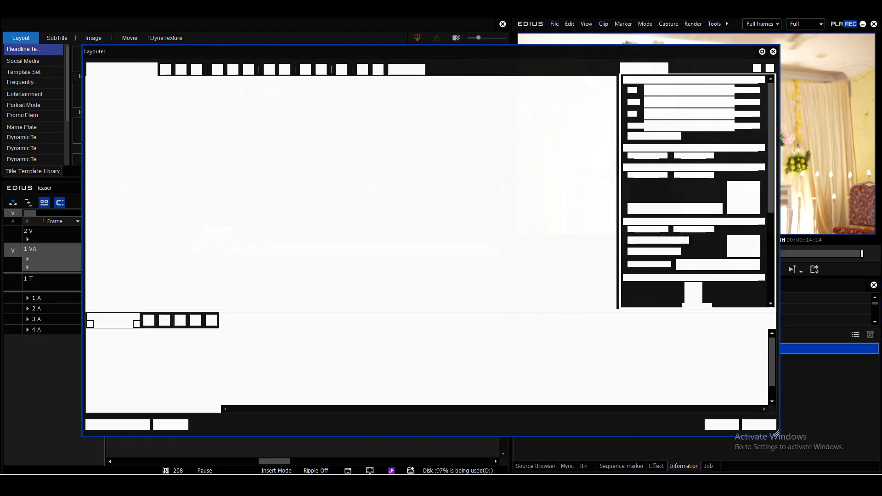
key(Home)
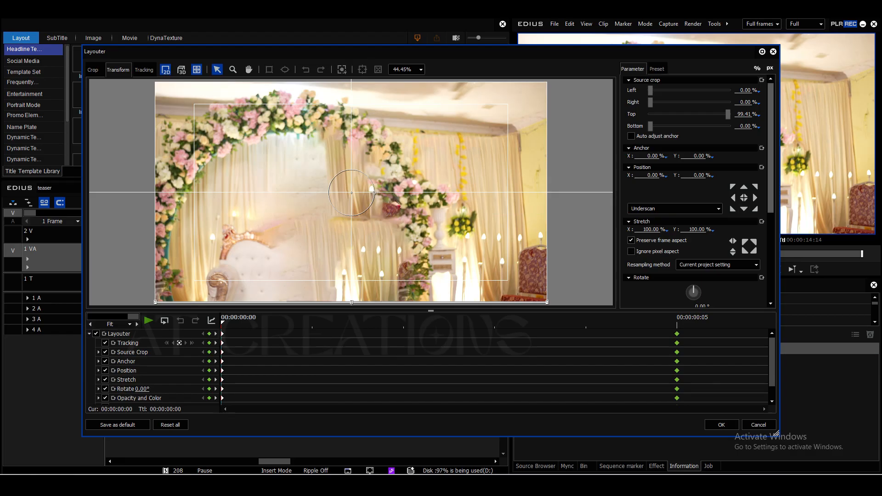
scroll(694, 188, down, 5)
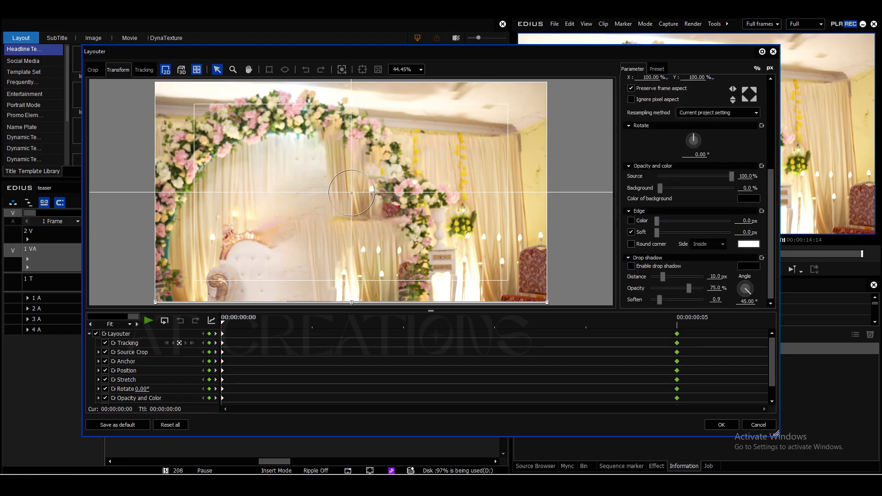
key(Return)
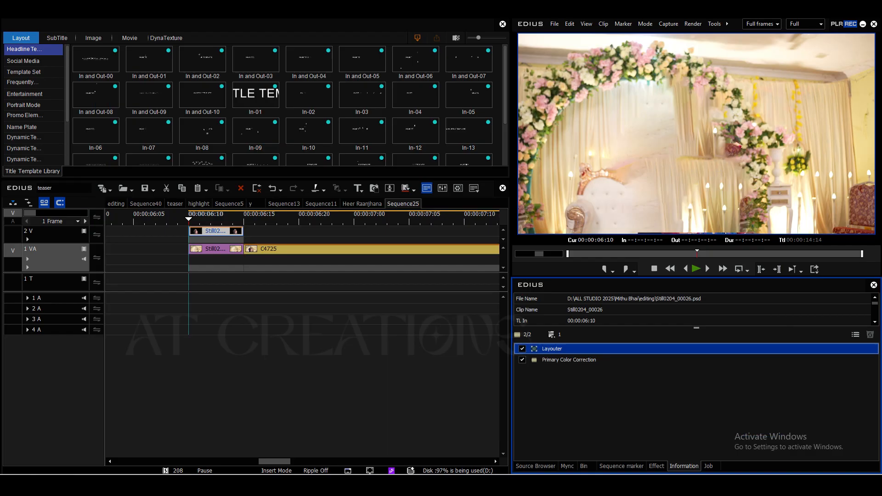
key(Right)
key(Right)
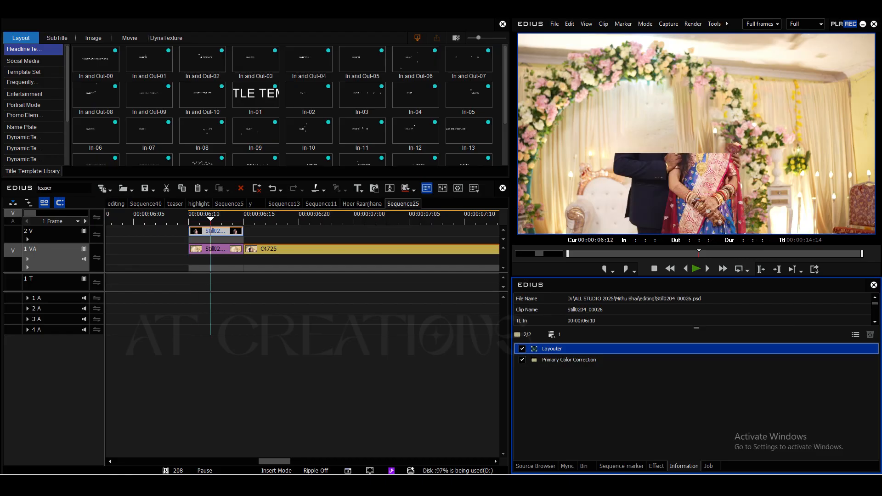
Apply the Color Balance filter to the cutout still on 2 V and set its Chroma to -128
click(656, 467)
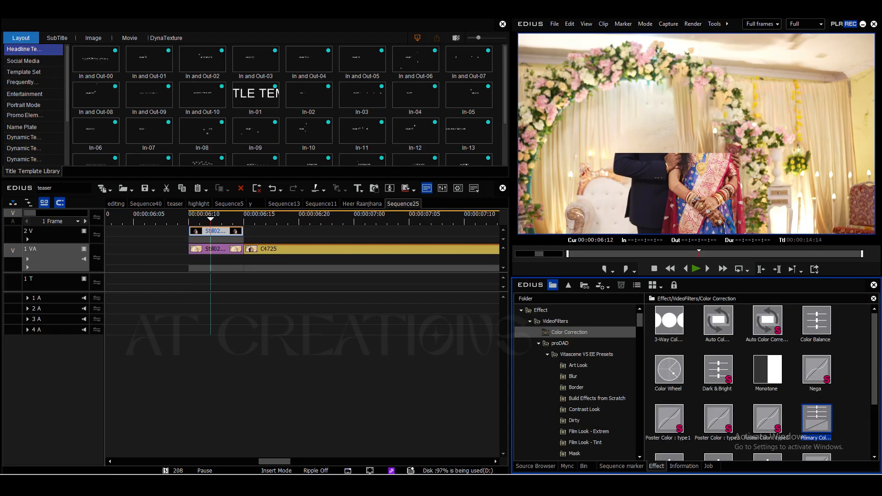
click(816, 321)
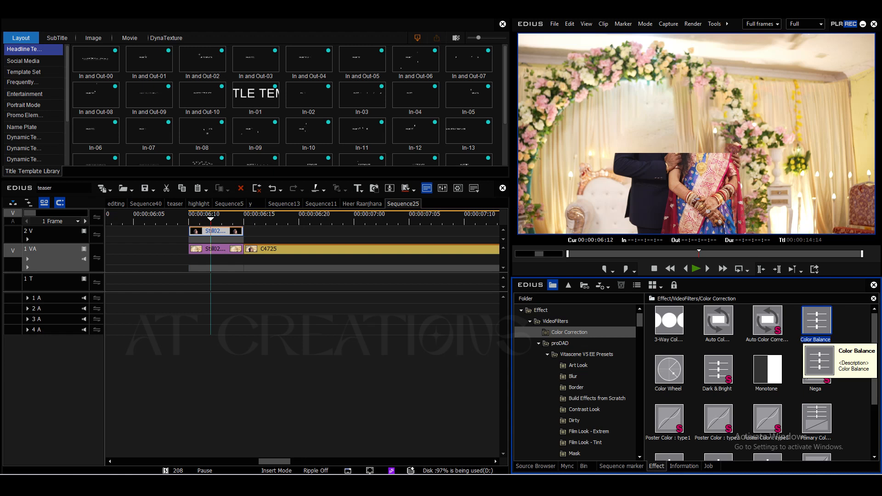
drag(816, 320, 216, 232)
double_click(557, 370)
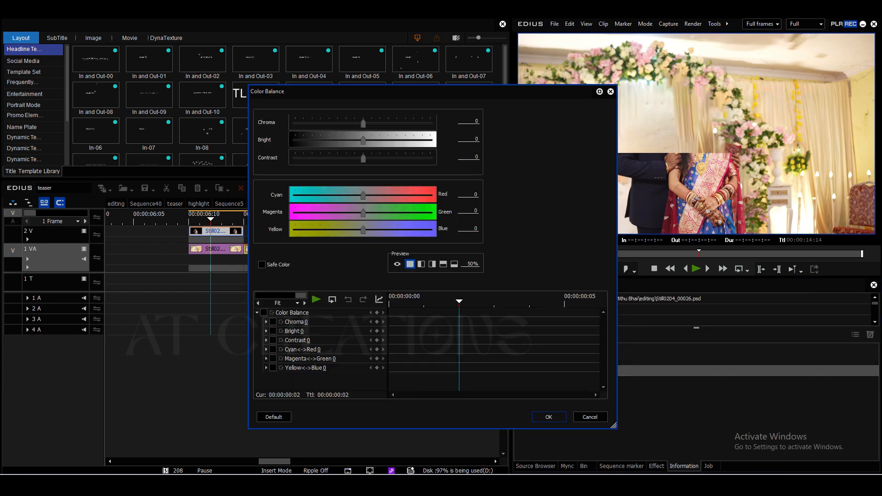
drag(363, 123, 295, 123)
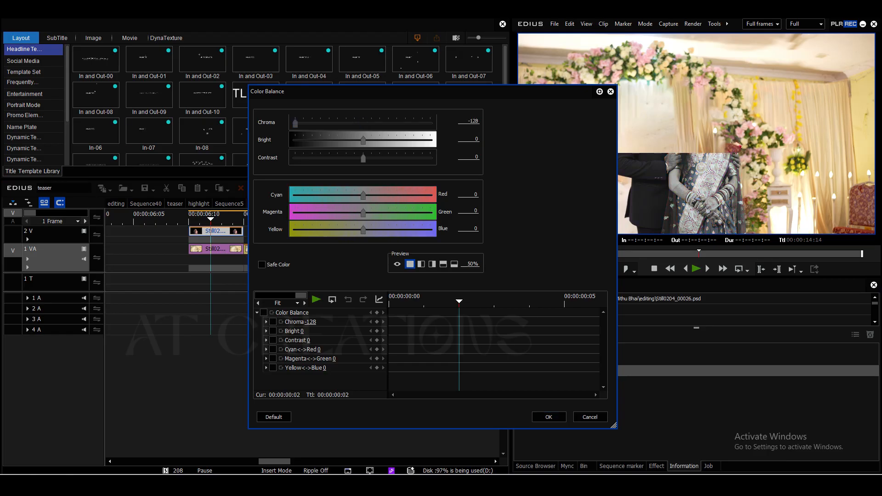
click(549, 417)
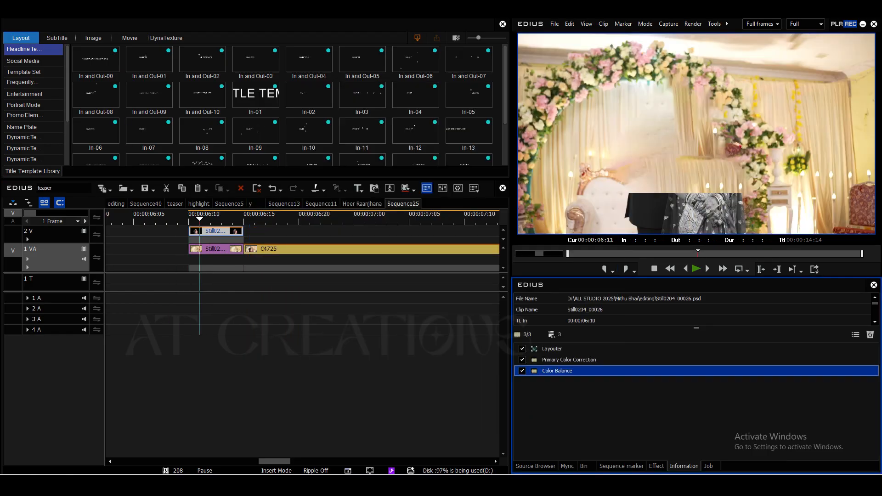
Step through the desaturated cutout's reveal into the C4725 clip and return the playhead to 00:00:06:10
key(Right)
key(Right)
key(Right)
key(Left)
key(Right)
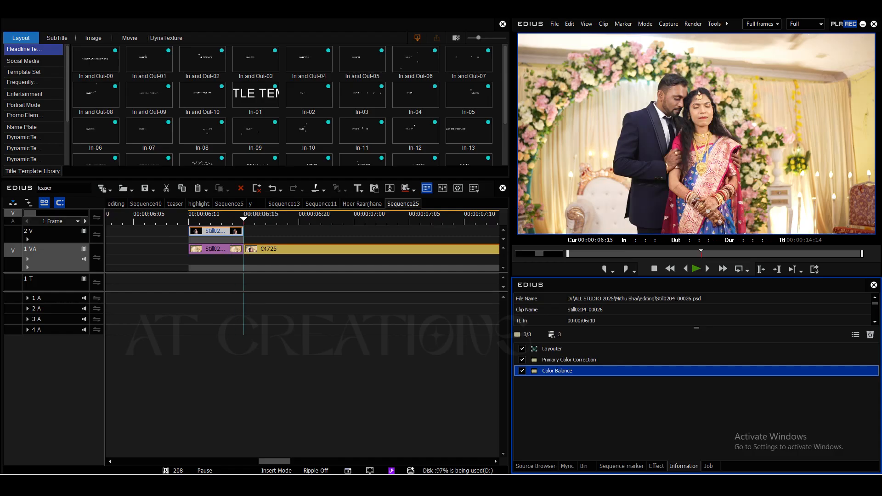
key(a)
key(Right)
key(Right)
key(Right)
key(Left)
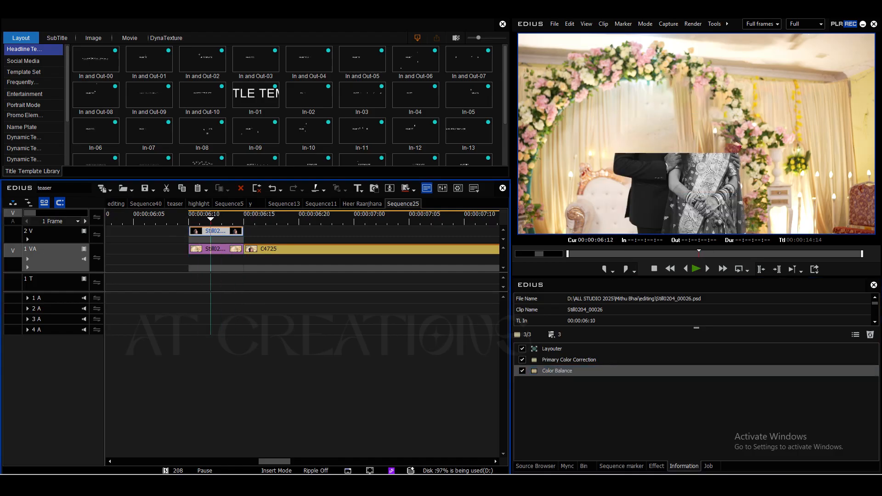
key(a)
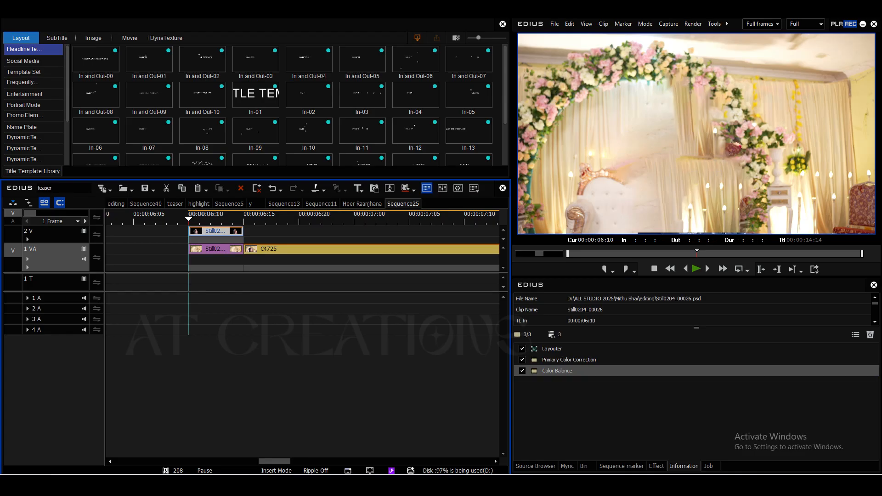
Import the sound effect file 1.mp4 from its folder on disk into the project bin
key(b)
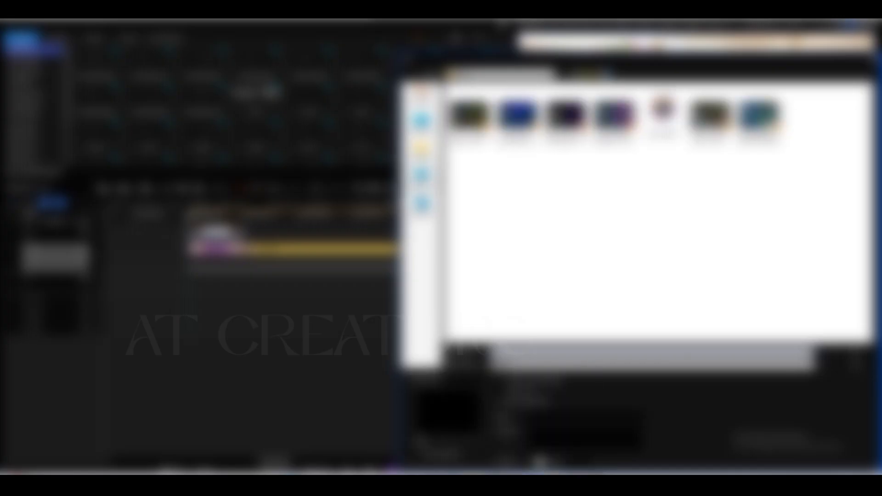
click(589, 73)
double_click(711, 108)
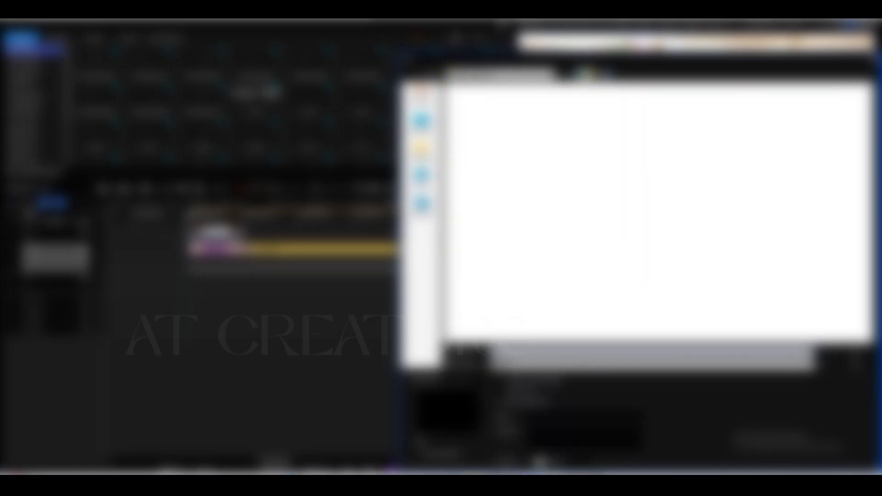
scroll(717, 330, down, 10)
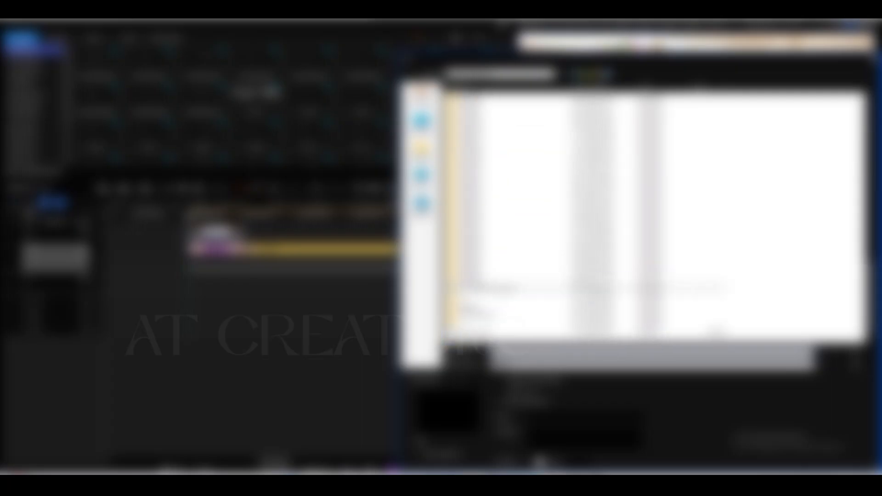
double_click(501, 288)
double_click(515, 110)
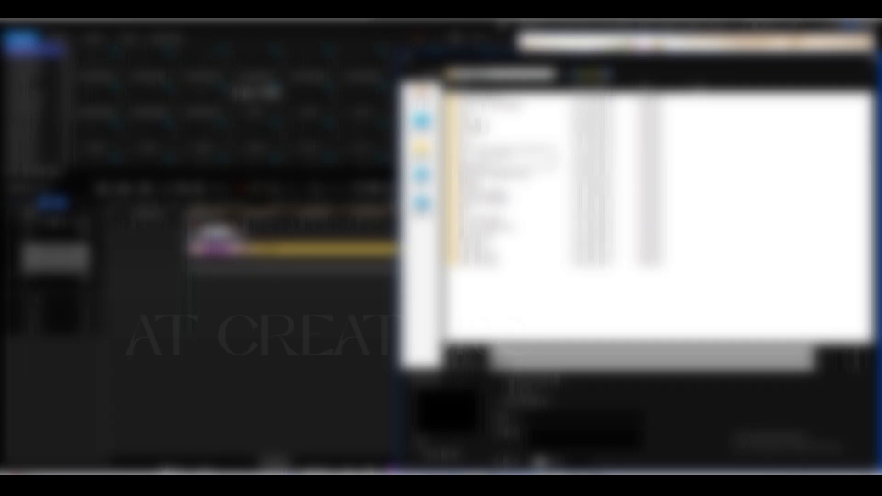
double_click(487, 132)
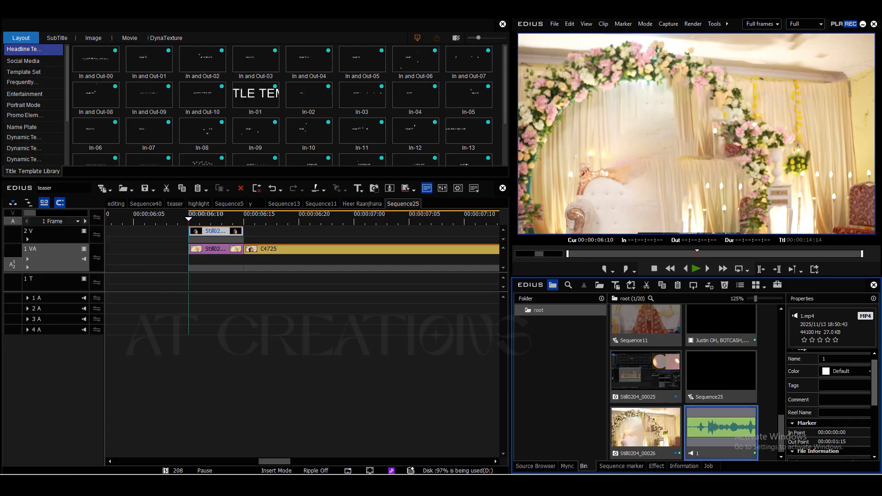
Place sound clip 1 on audio track 1 A, starting about six frames before the stills, and expand the track to show its waveform
drag(719, 431, 127, 308)
click(28, 299)
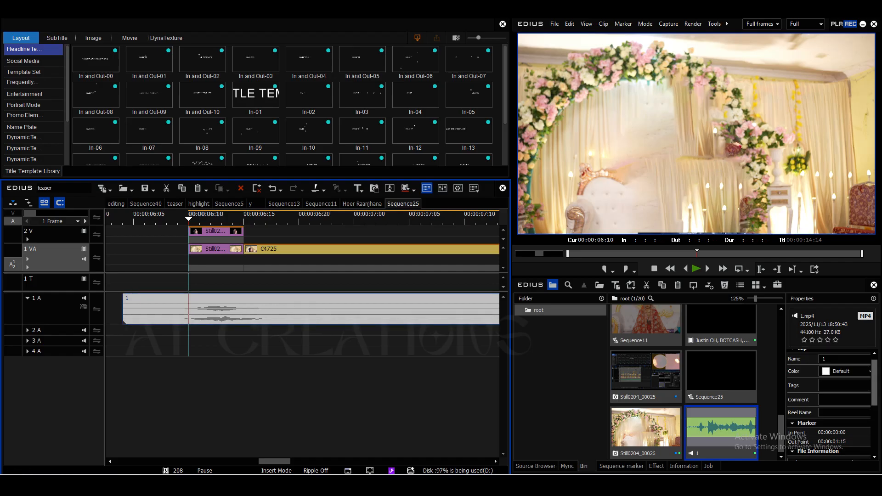
Play the sequence from before the reveal into the C4725 clip to check the sound effect's timing, including at 10-frame timeline scale
key(space)
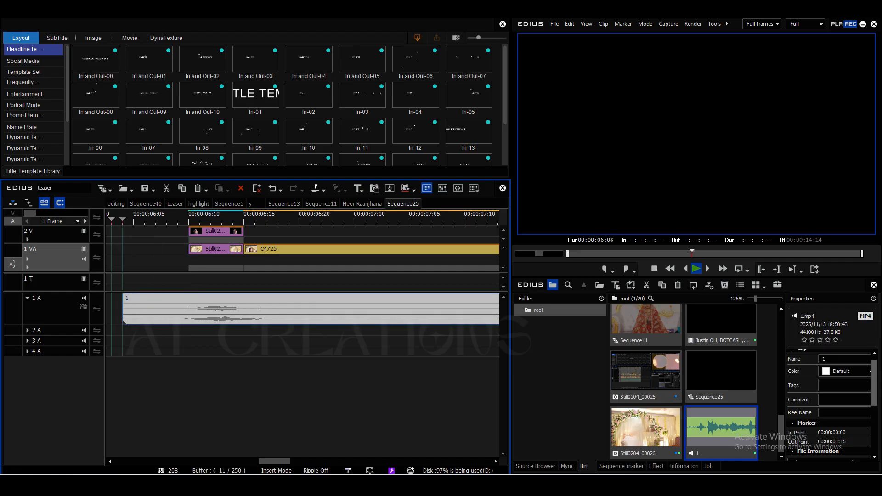
key(space)
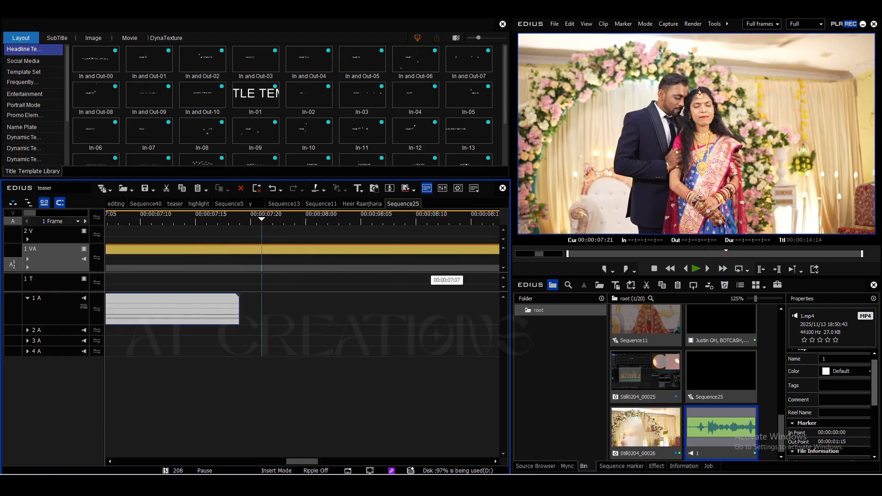
scroll(432, 269, down, 3)
key(space)
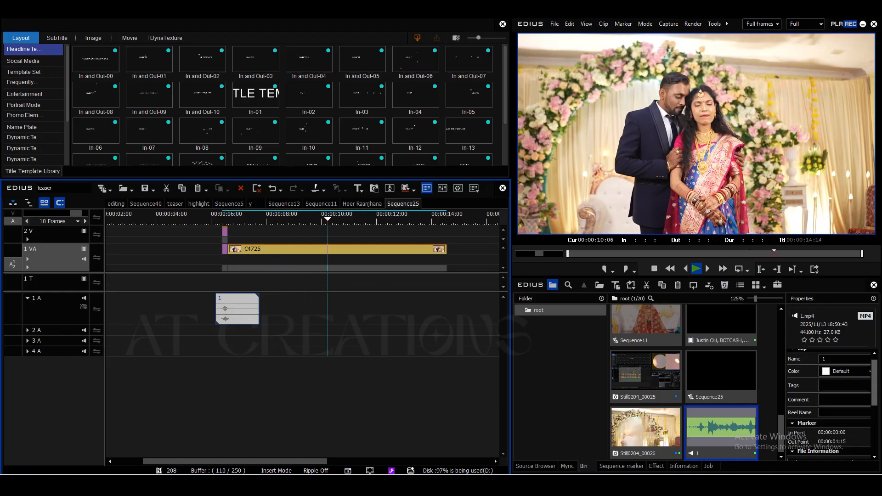
mouse_move(244, 221)
mouse_down()
mouse_move(215, 221)
mouse_move(222, 220)
mouse_up()
key(space)
Step frame by frame through the cutout reveal to 00:00:06:17 to compare it with the sound's waveform peak
click(227, 249)
key(Right)
key(Right)
key(Right)
key(Right)
key(Right)
key(Right)
key(Right)
key(Right)
key(Right)
key(Right)
key(Right)
key(Right)
key(Right)
key(Right)
key(Right)
key(Right)
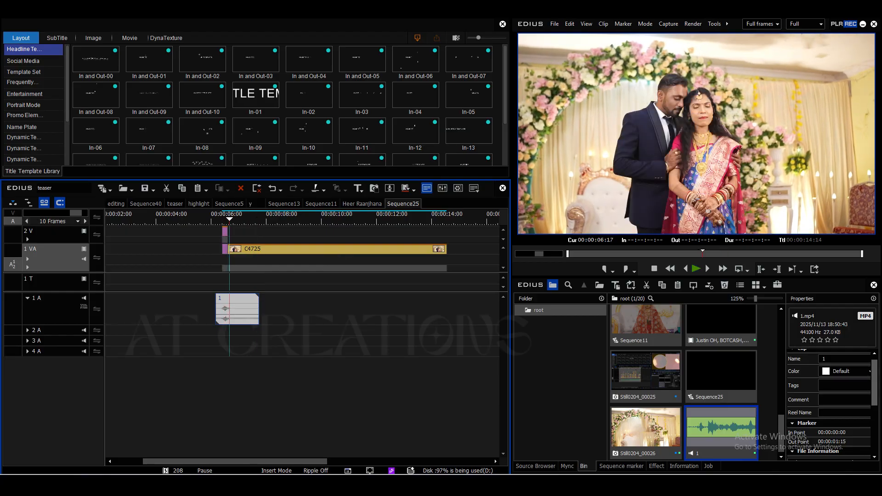